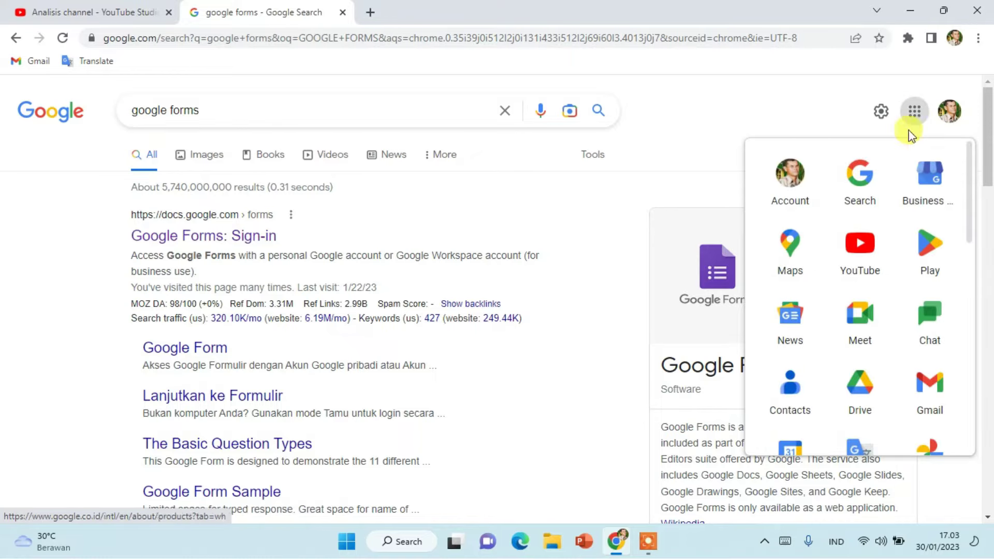
Open Google Forms from the Google apps list and create a blank form
scroll(795, 290, down, 5)
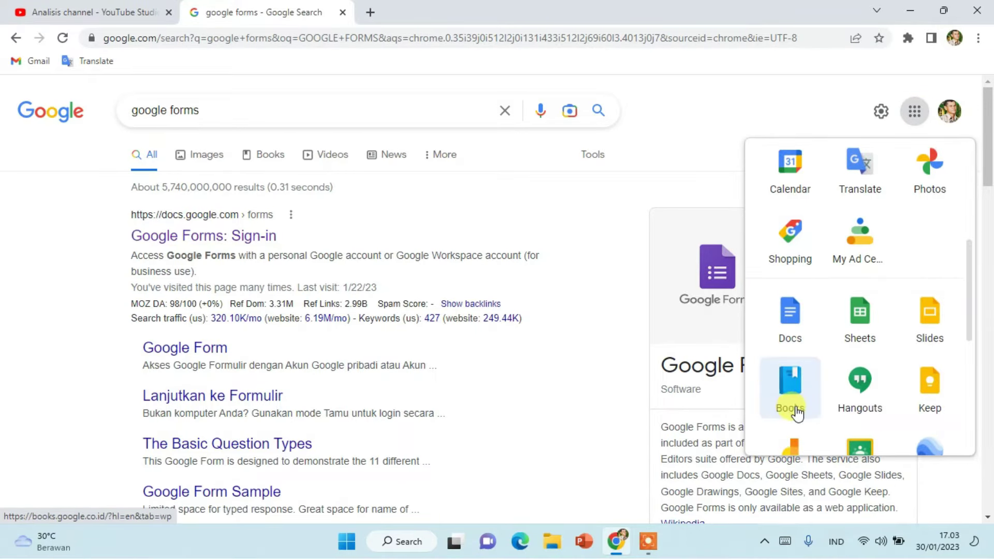
scroll(797, 393, down, 4)
scroll(802, 394, down, 2)
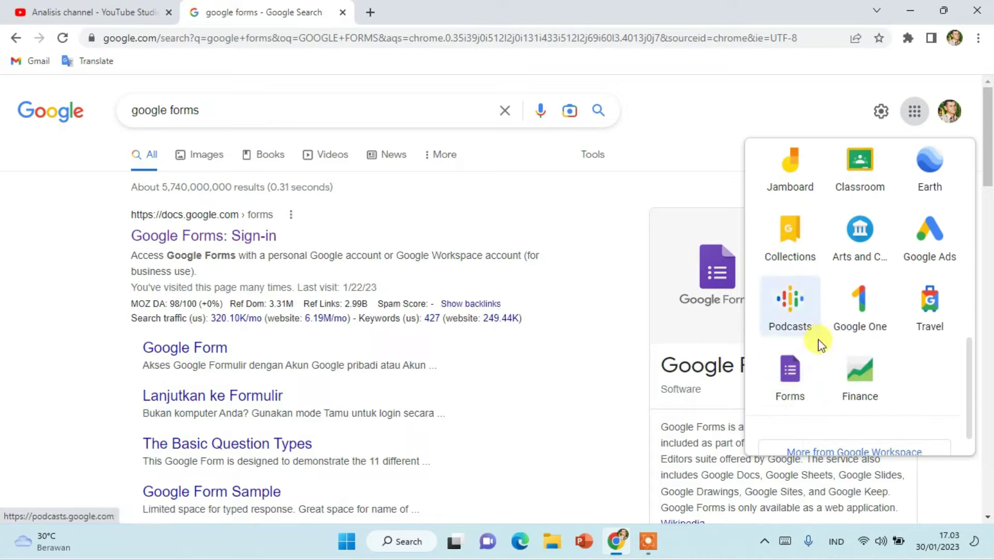
click(791, 378)
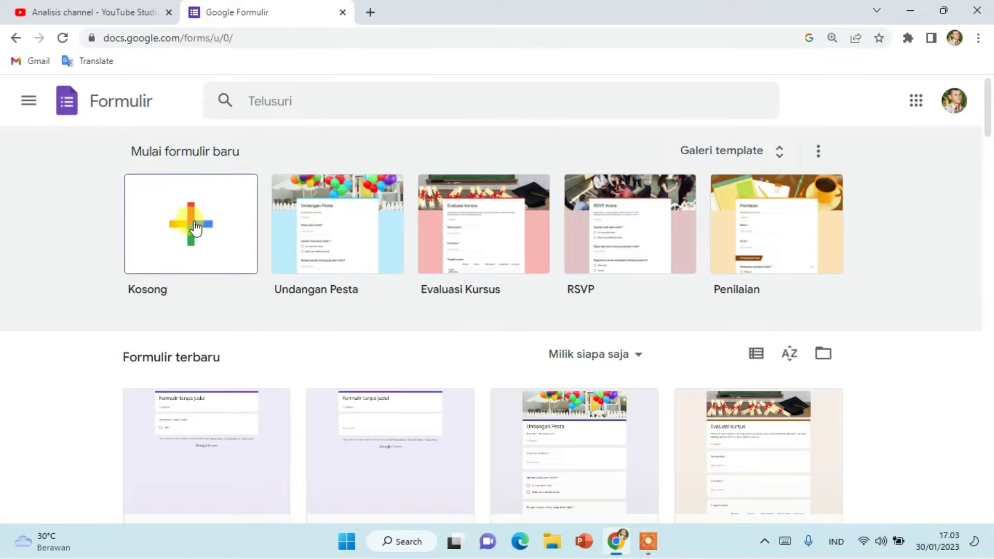
click(205, 239)
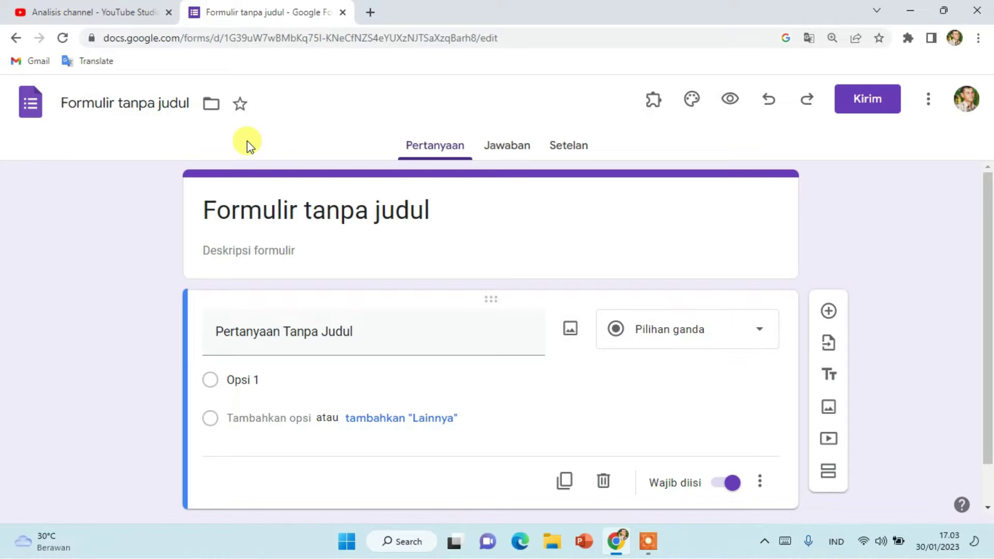
Replace the form title with "Survey Kepuasan Orangtua/Wali terhadap Pelayanan Pendidikan PAUD ..."
click(308, 210)
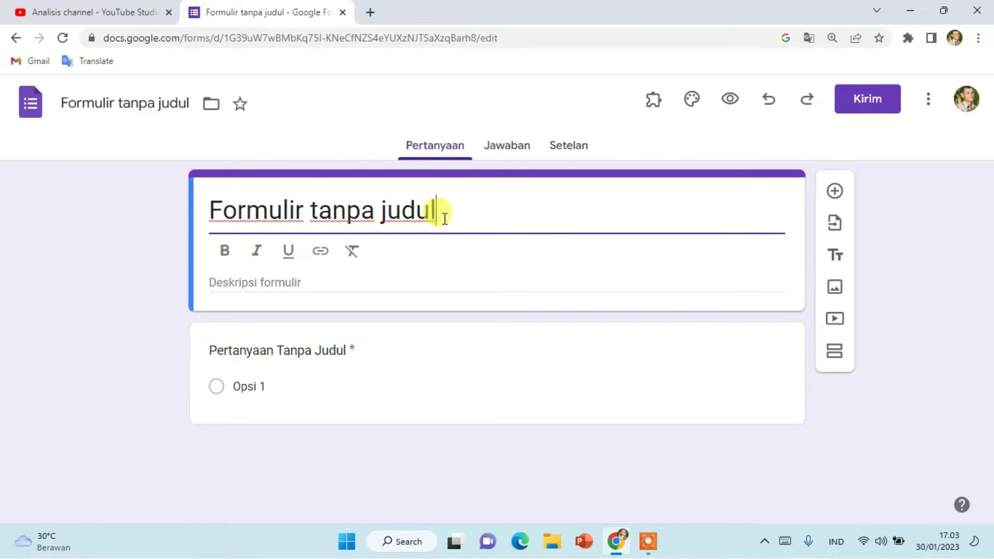
drag(446, 214, 207, 209)
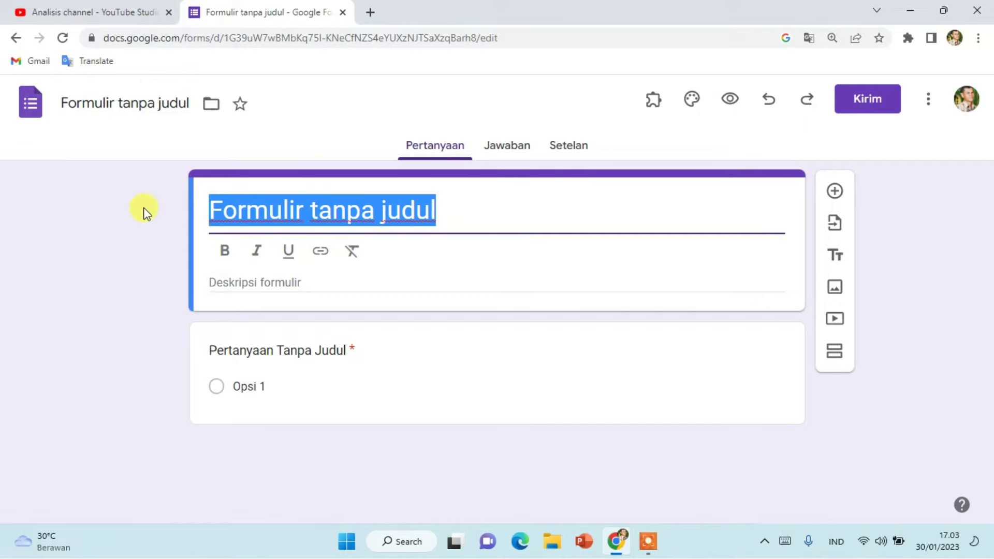
text(Su)
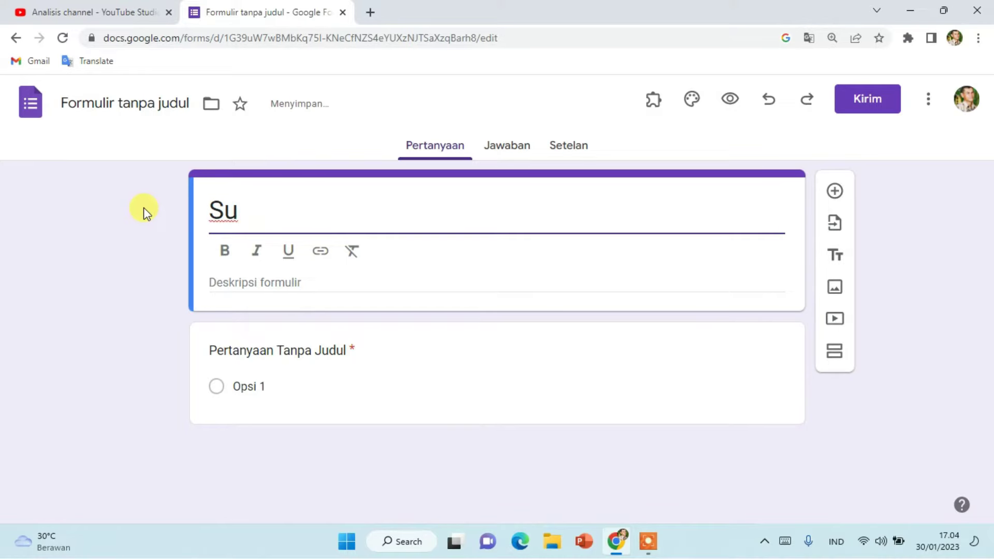
text(rvey Kepuasan Orangtua/Wali terhadap Pel)
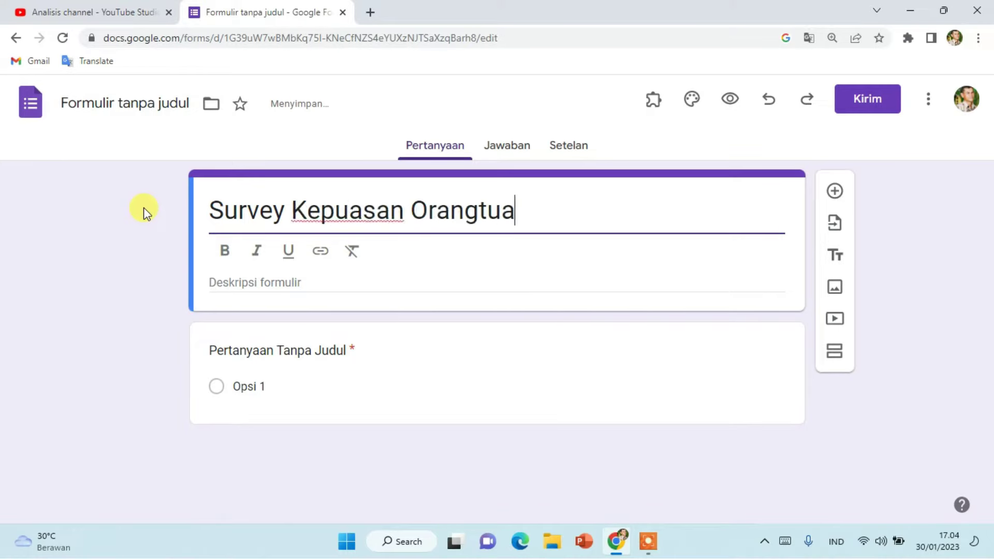
text(ayanan Pendidikan PAU)
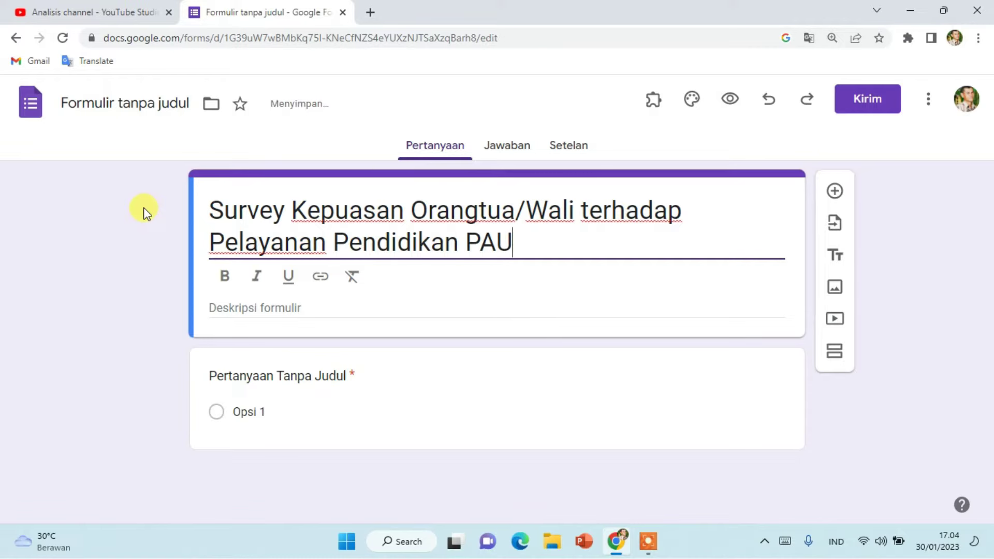
text(D ...)
key(Tab)
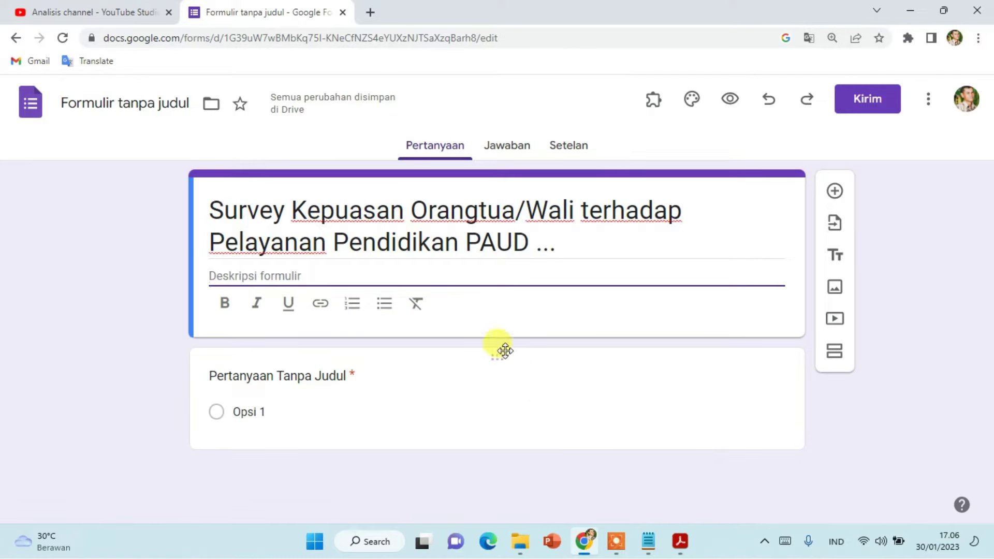
Copy the text from "Petunjuk Pengisian:" through "STP : Sangat Tidak Puas" in the survey Notepad file into the form description
click(650, 541)
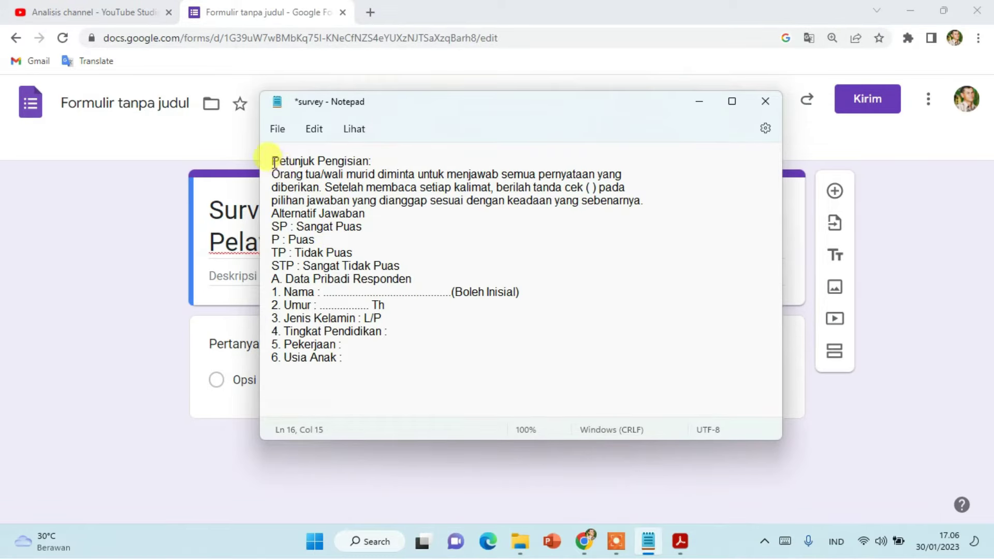
drag(274, 162, 409, 266)
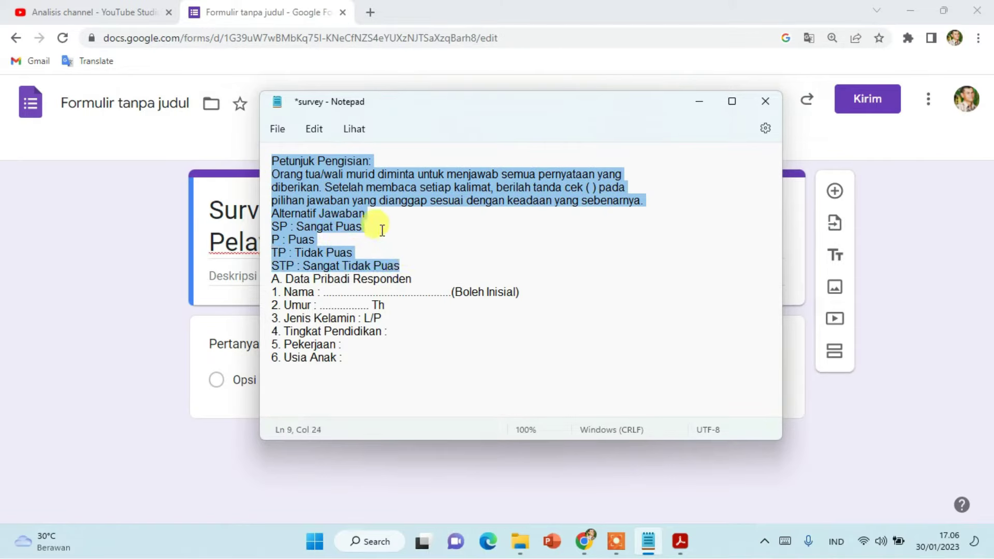
right_click(322, 194)
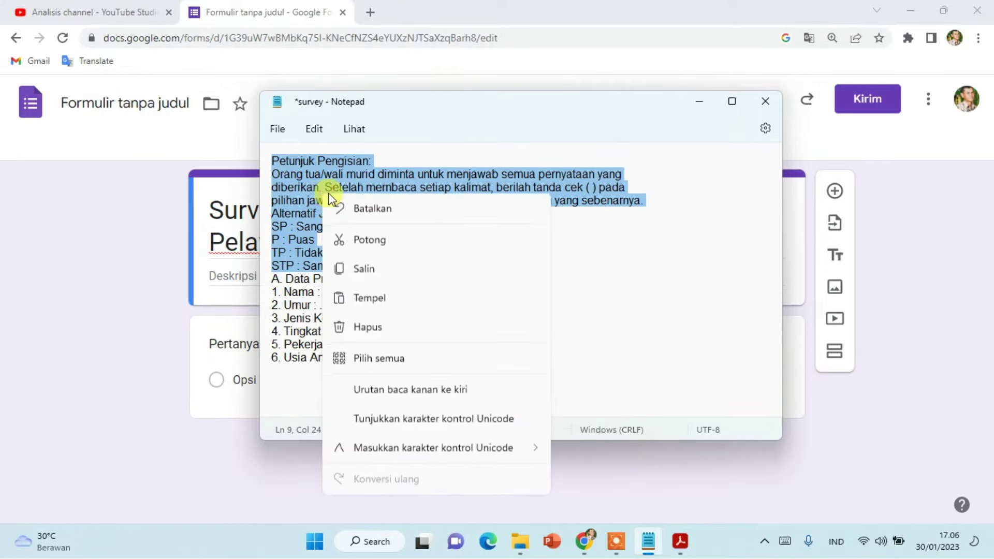
click(382, 273)
click(242, 274)
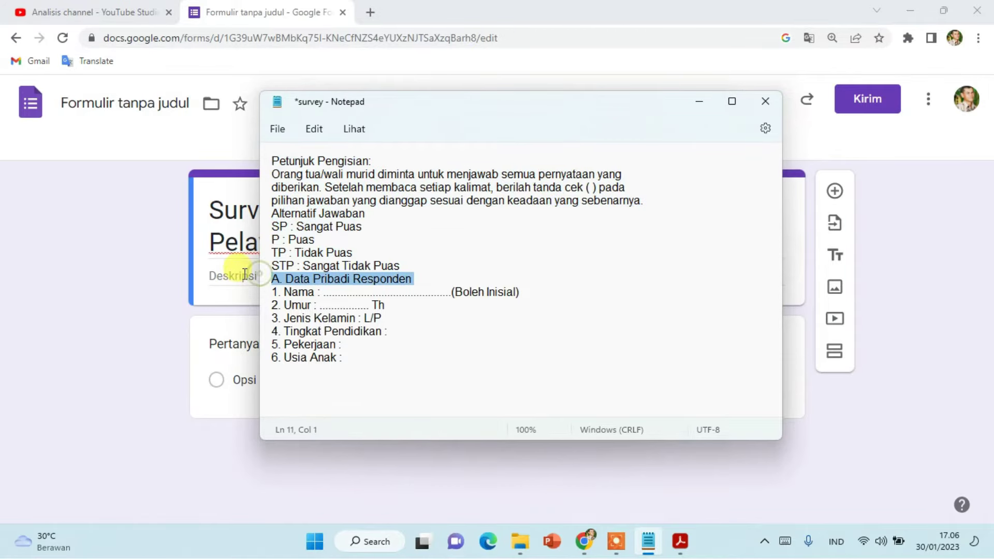
key(ctrl+v)
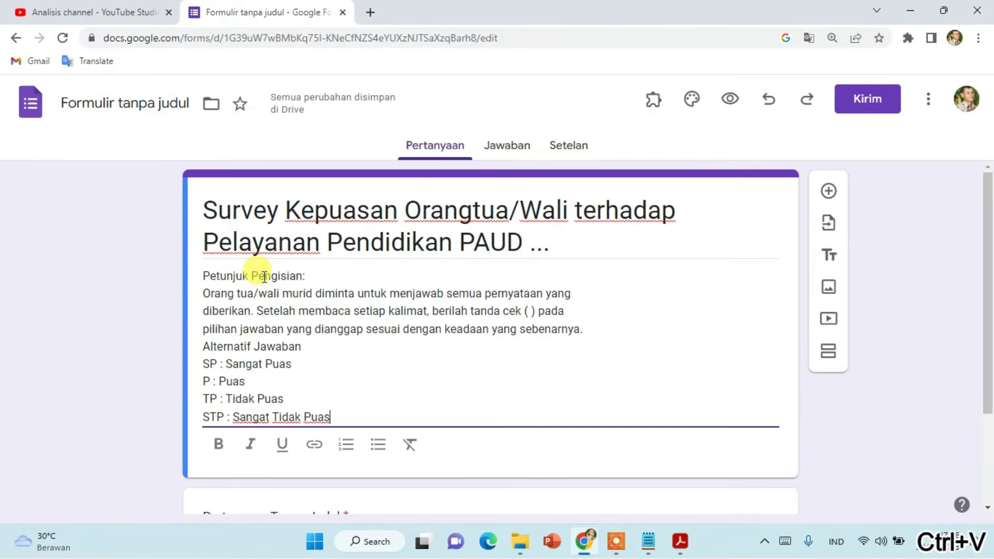
Make the "Petunjuk Pengisian:" heading in the form description bold
drag(306, 276, 201, 278)
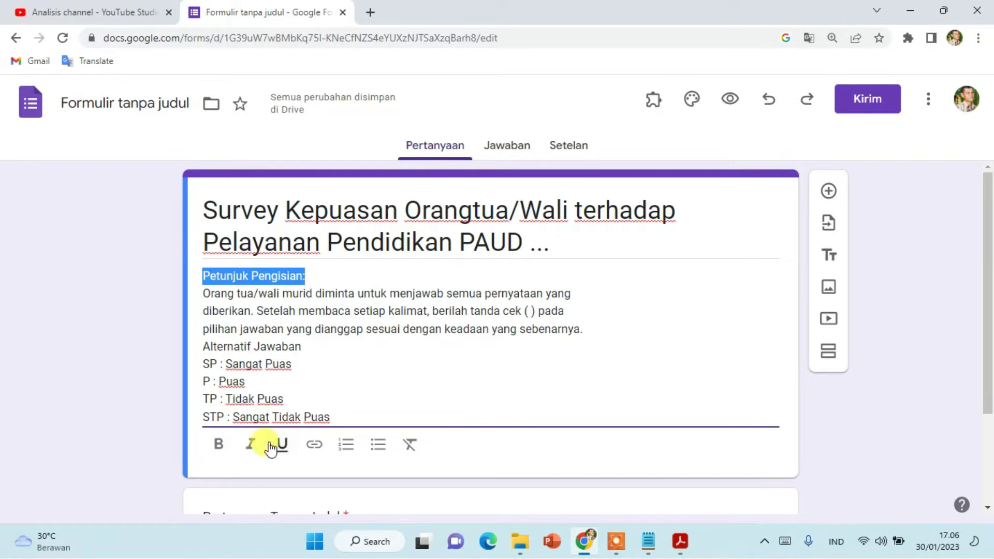
click(220, 445)
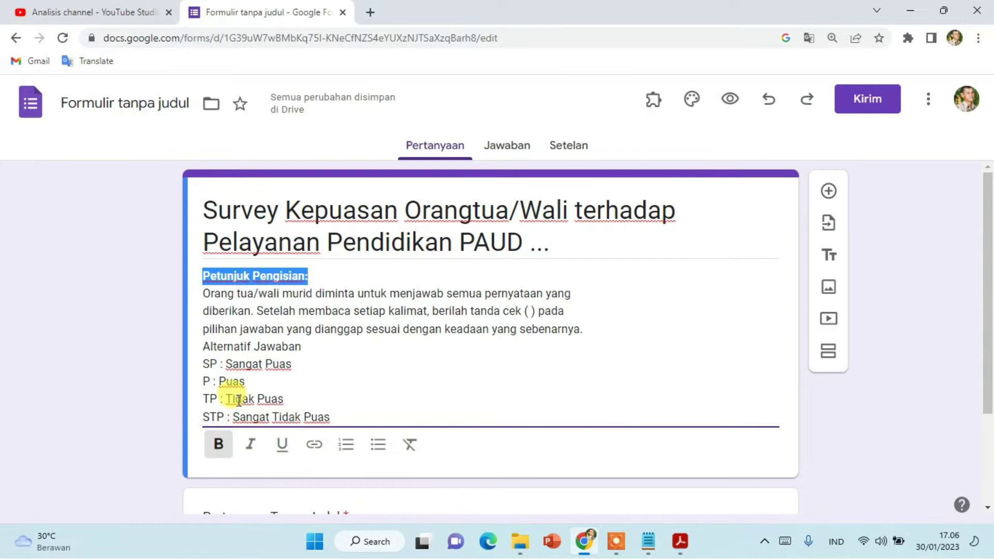
click(320, 300)
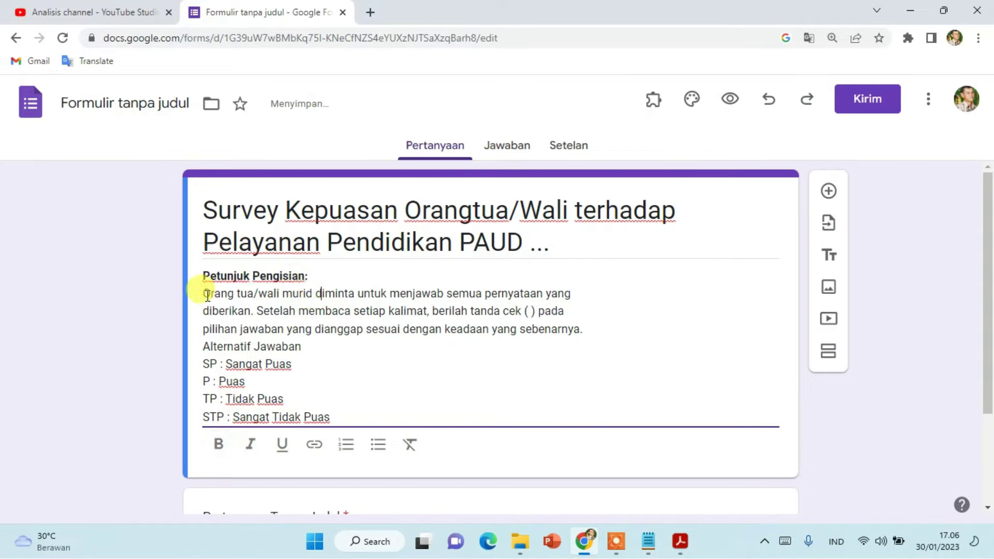
Replace "berilah tanda cek ( )" in the description with "pilihlah" and insert a blank line above "Alternatif Jawaban"
drag(203, 294, 568, 329)
click(533, 306)
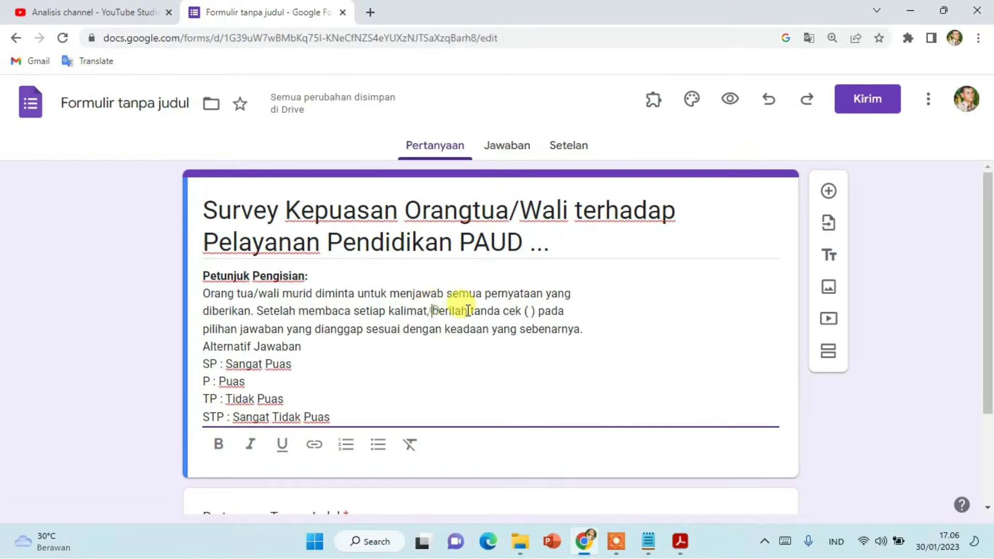
drag(434, 311, 534, 310)
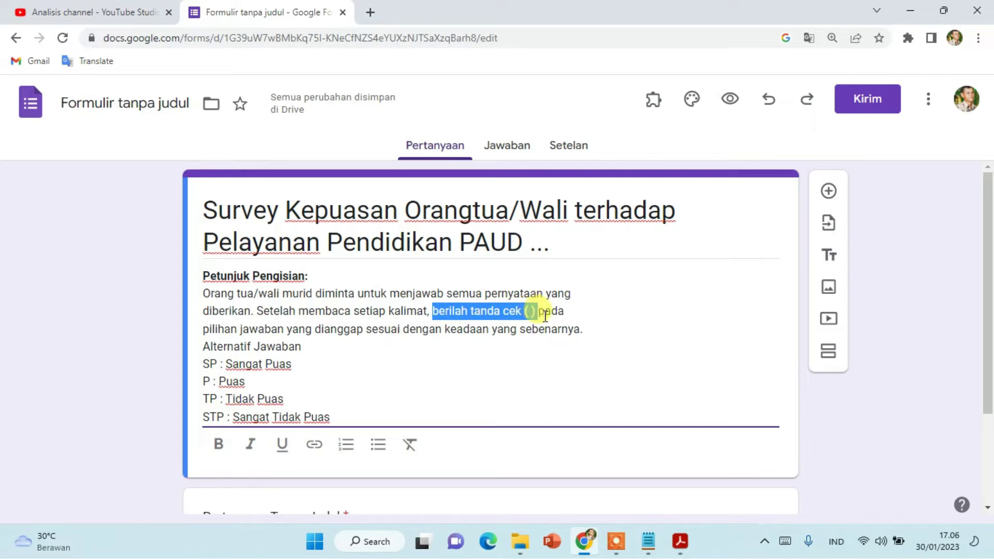
text(pilih)
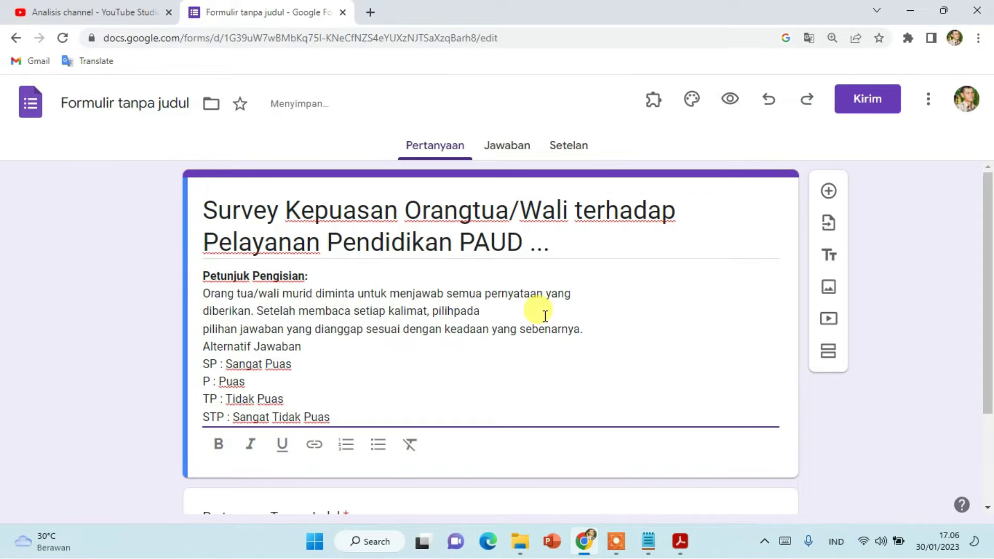
text(lah)
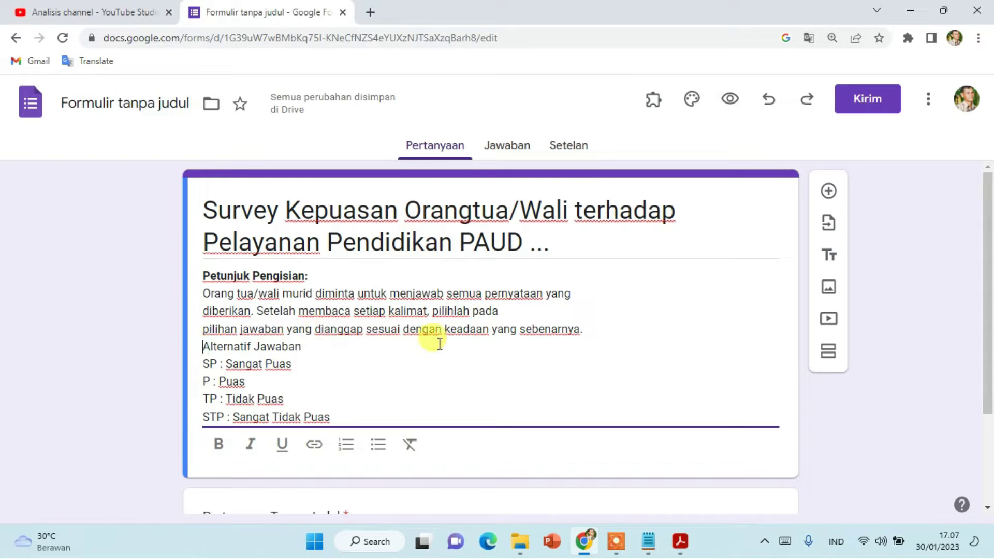
key(Return)
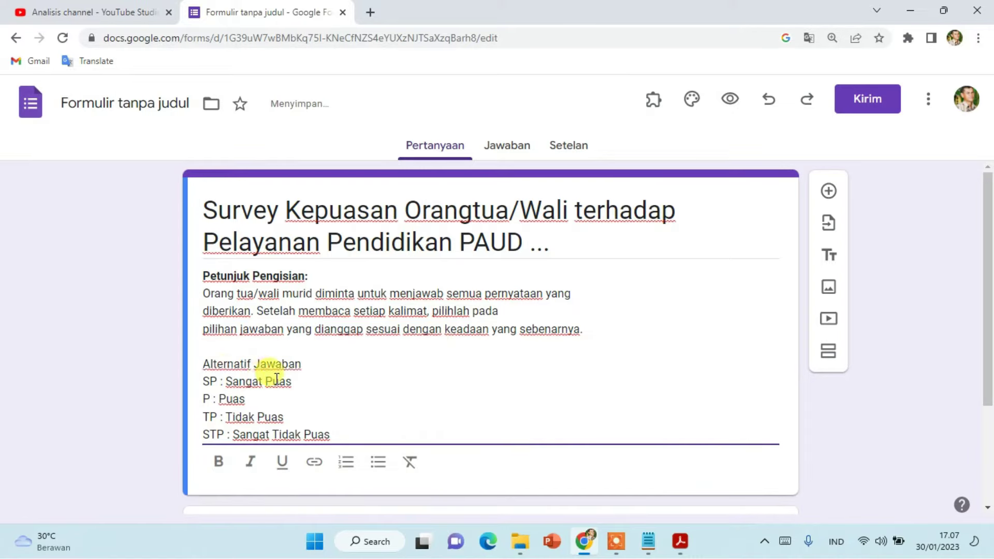
Add a second section after the form description and title it "Responden"
scroll(224, 346, down, 1)
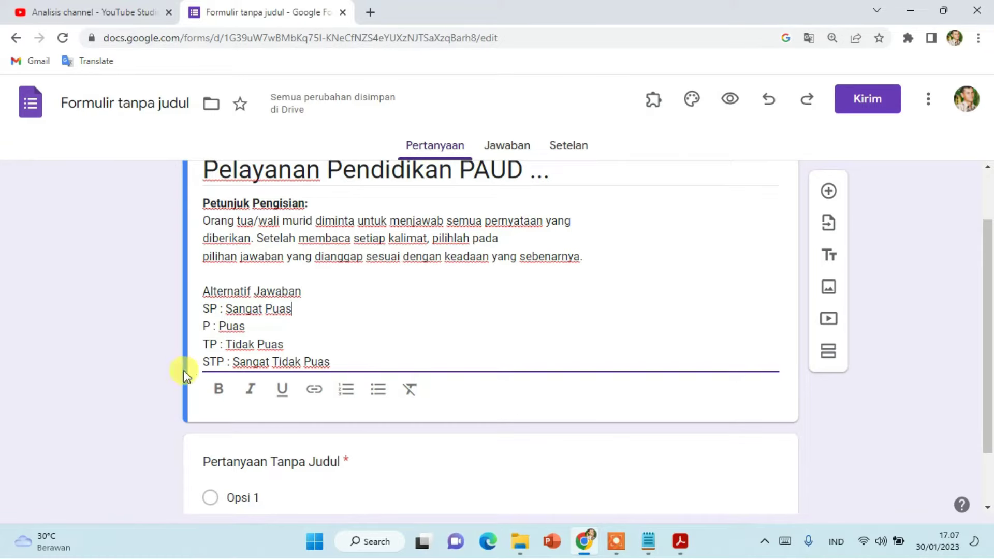
scroll(150, 375, up, 2)
scroll(162, 350, down, 3)
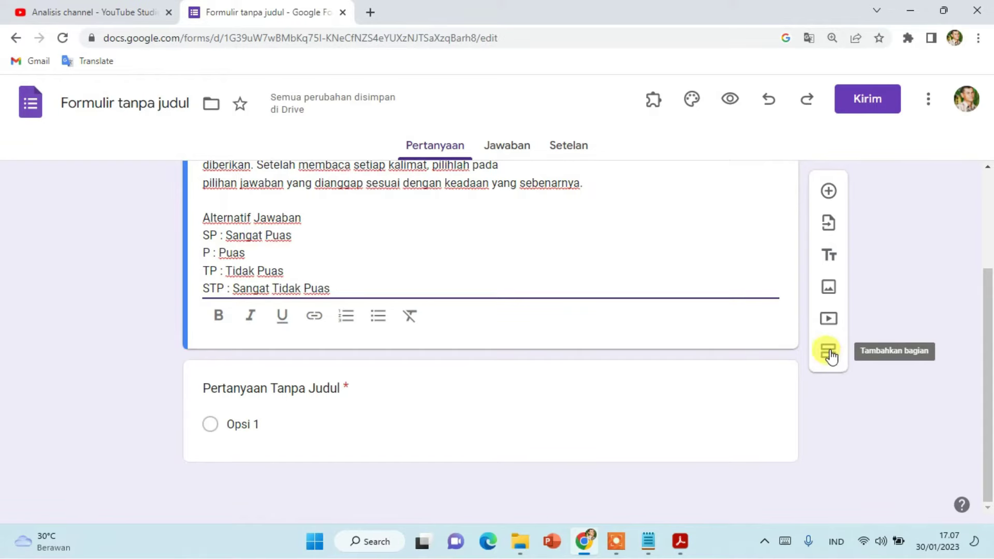
click(830, 354)
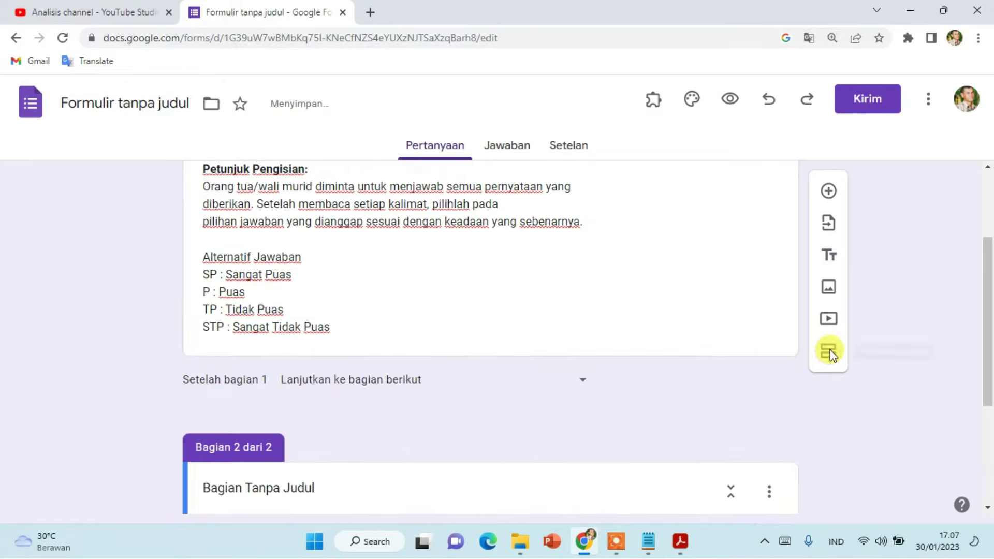
click(315, 339)
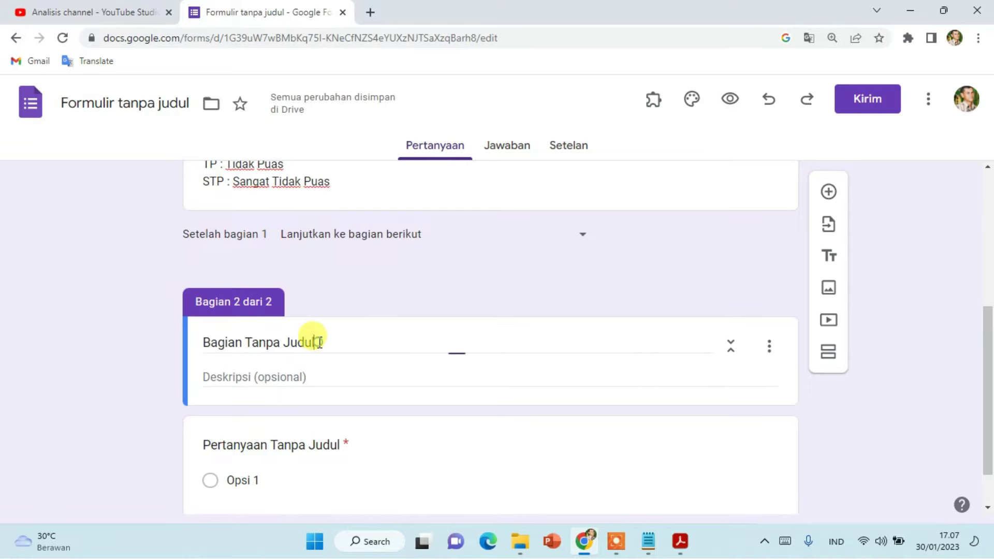
drag(328, 344, 185, 346)
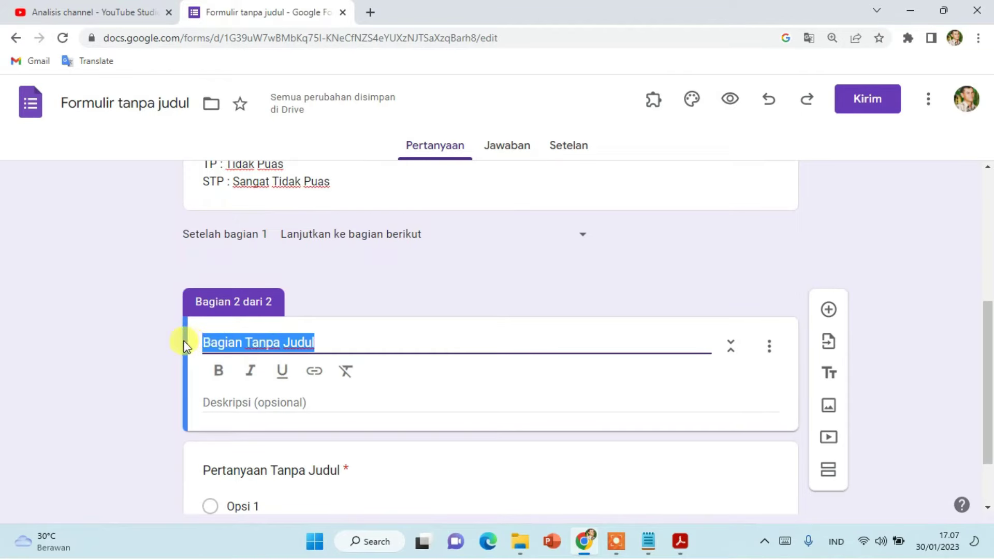
text(Re)
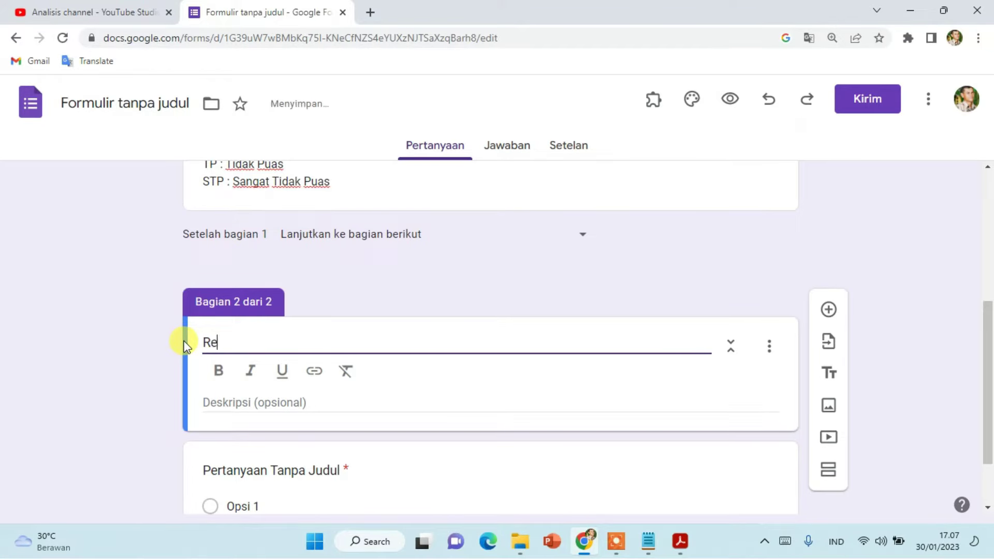
text(sponden)
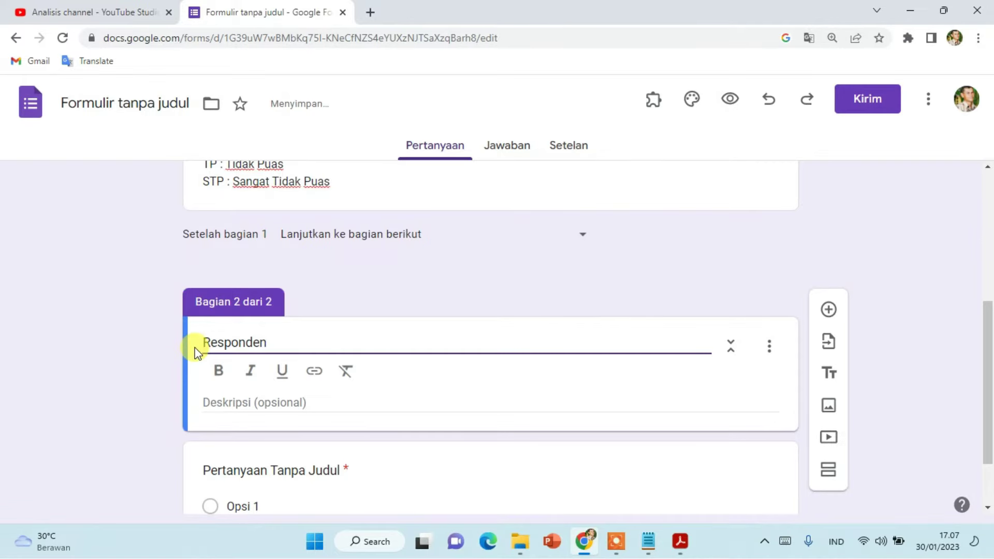
Change the untitled question in the Responden section to "Nama Anda" with the short-answer type (Jawaban singkat)
scroll(218, 345, down, 2)
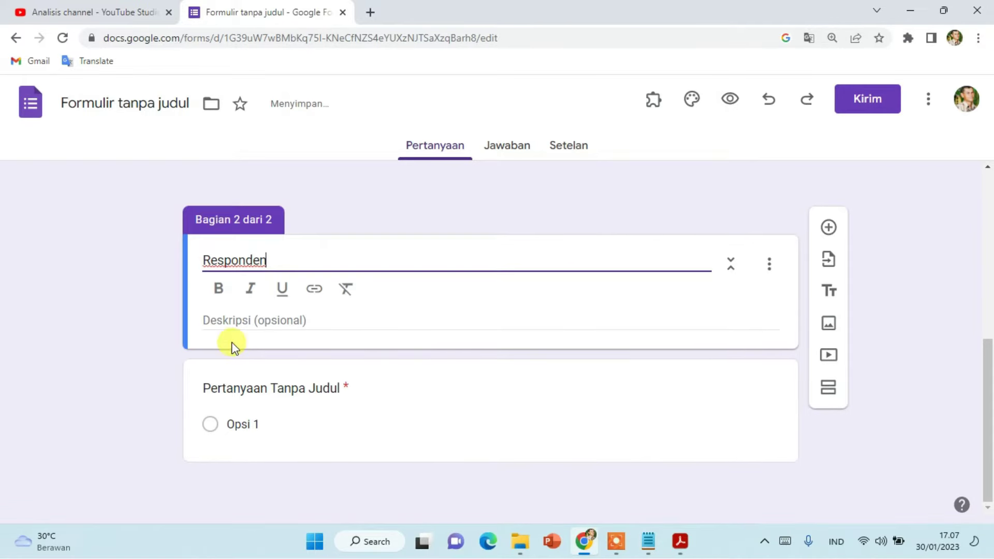
click(273, 391)
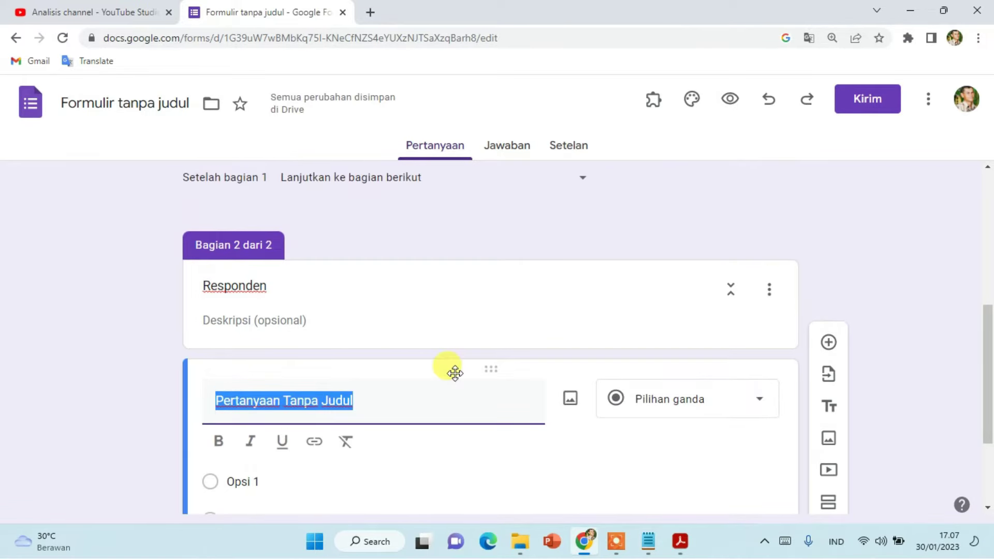
text(Nama Anda)
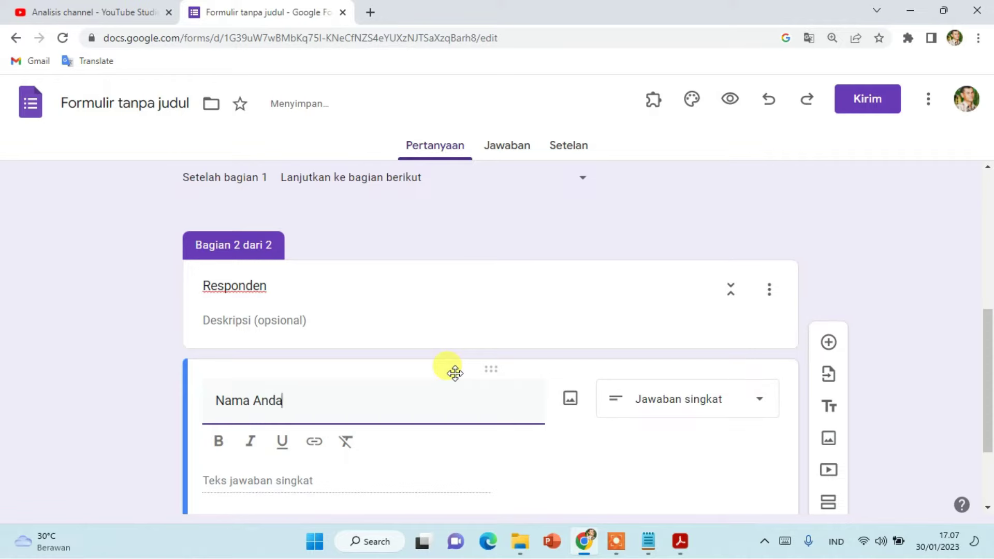
scroll(449, 399, down, 2)
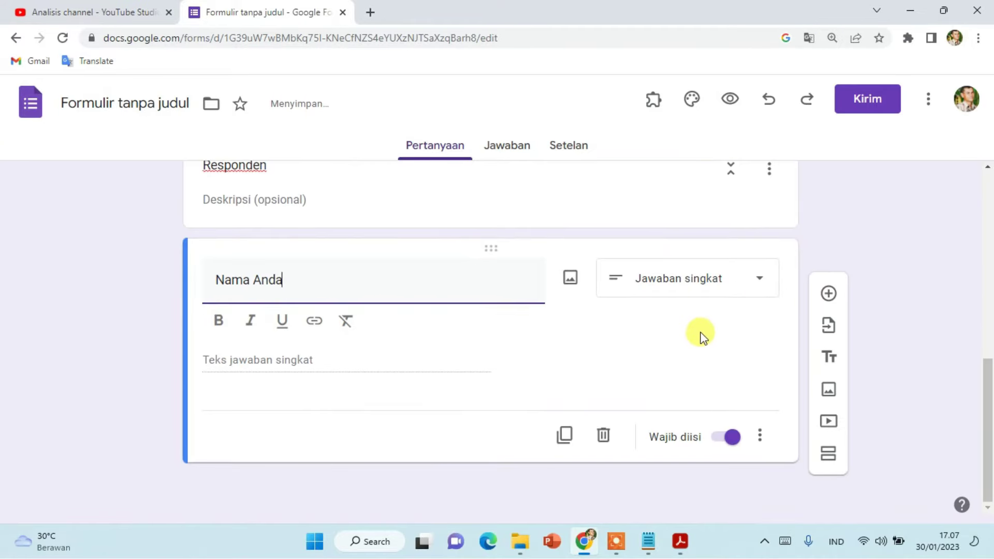
Add a question titled "Usia" below "Nama Anda" with the short-answer type (Jawaban singkat)
click(827, 293)
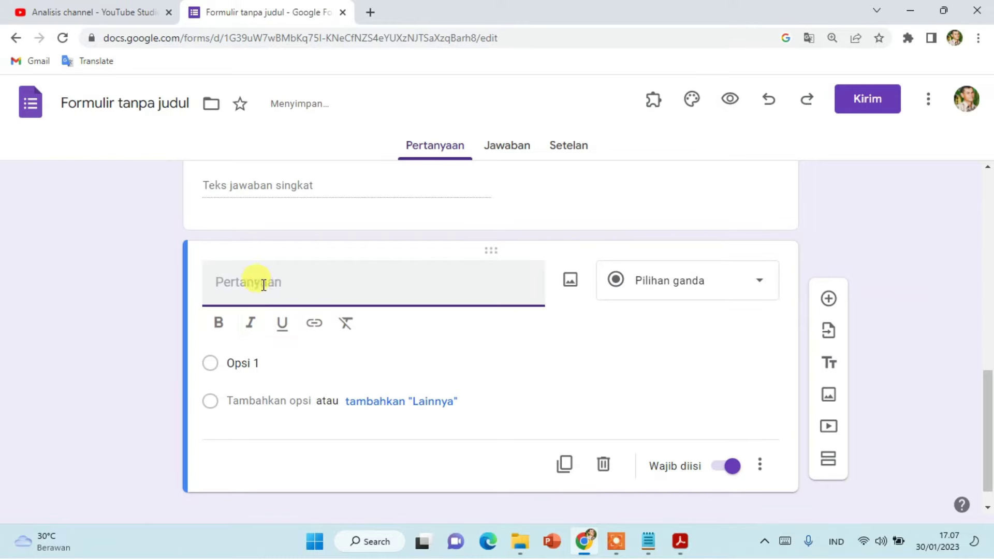
scroll(257, 300, up, 1)
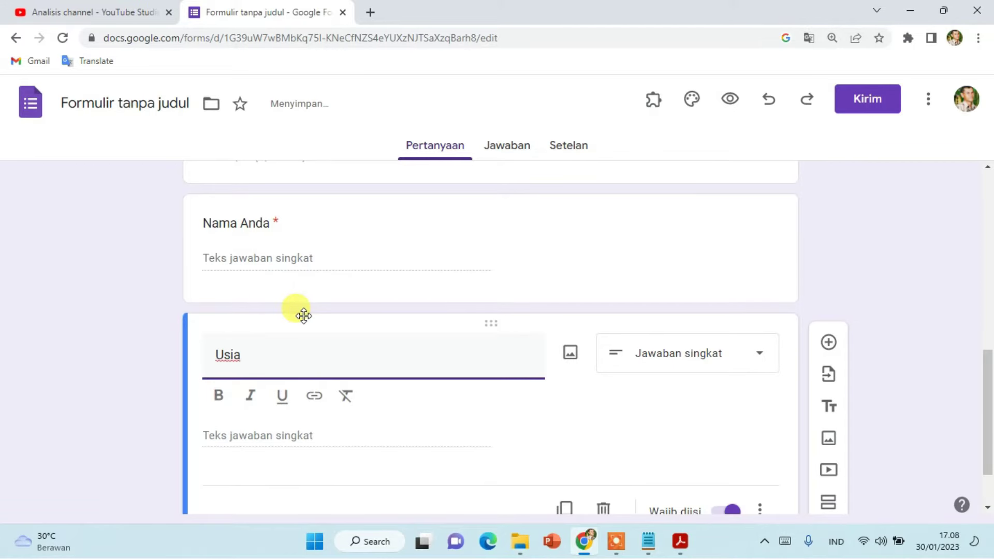
scroll(404, 378, down, 1)
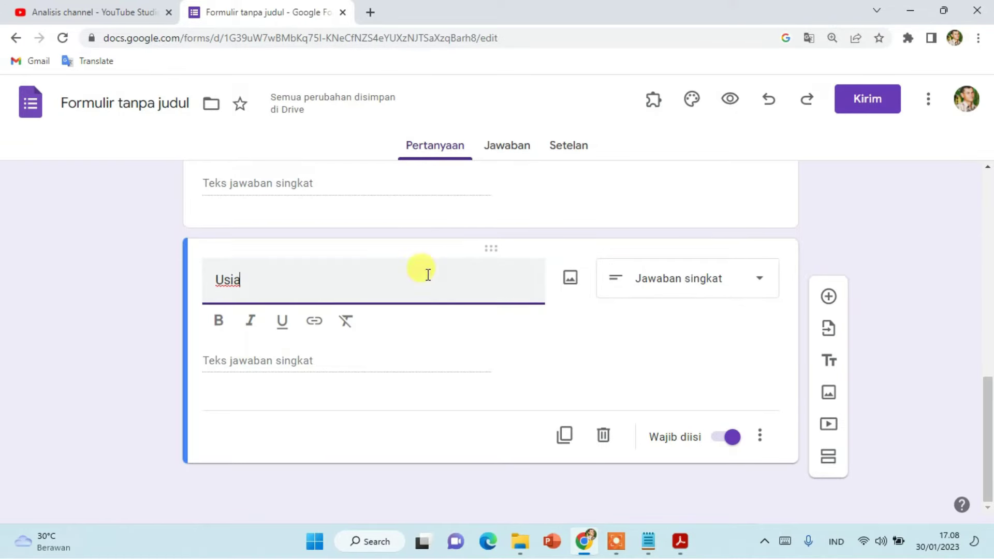
Add response validation to the "Usia" question, requiring a number (Angka) with the condition "Adalah angka"
click(759, 435)
click(794, 489)
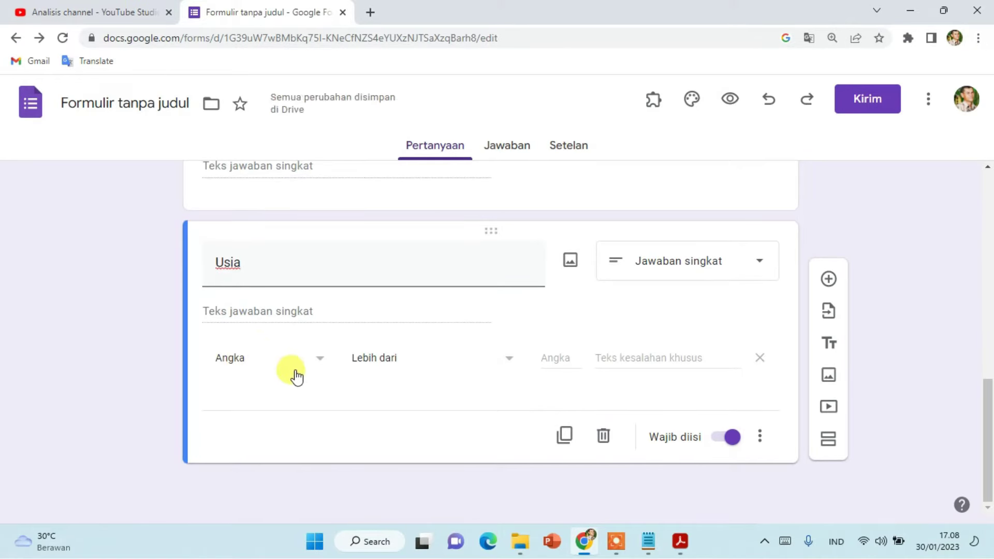
click(443, 364)
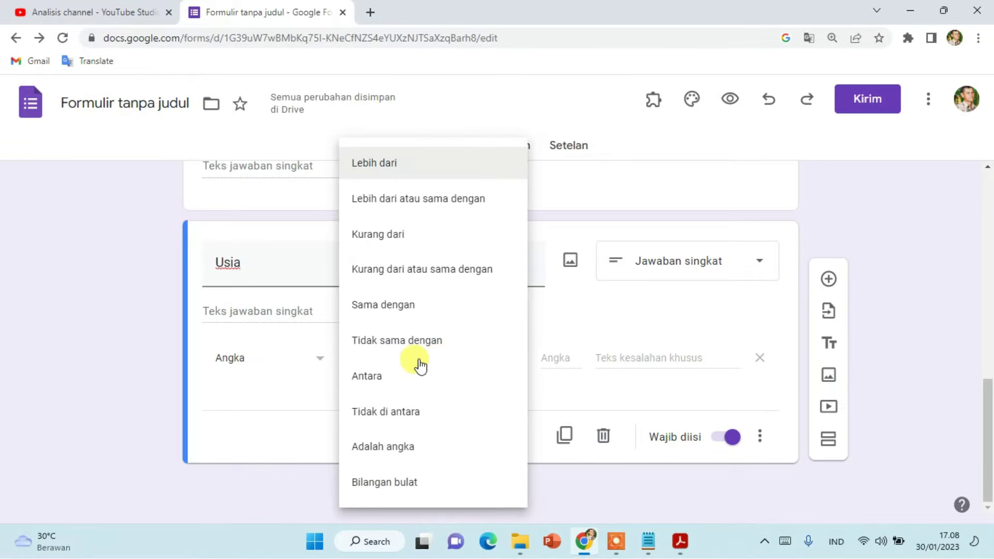
click(417, 448)
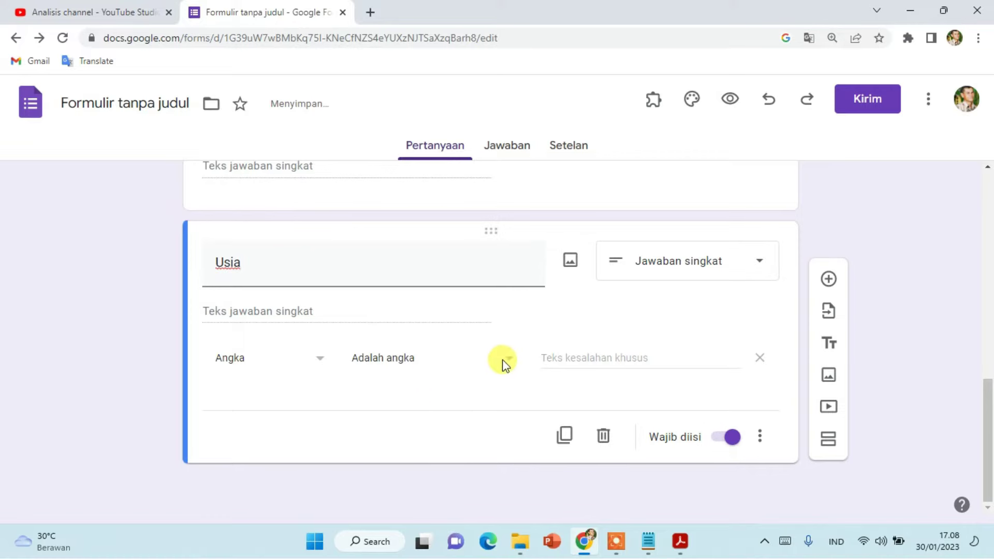
scroll(497, 365, up, 2)
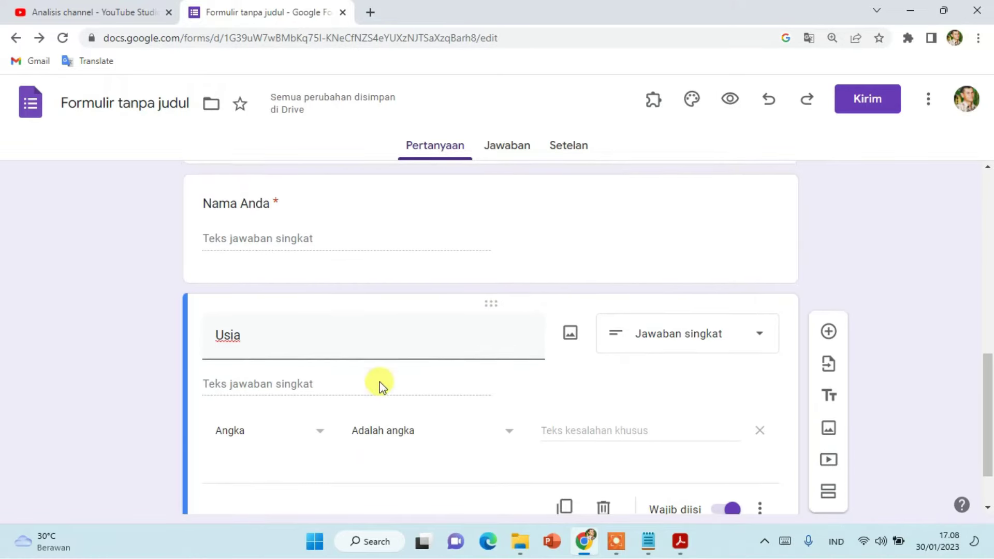
scroll(381, 387, down, 2)
scroll(435, 319, up, 2)
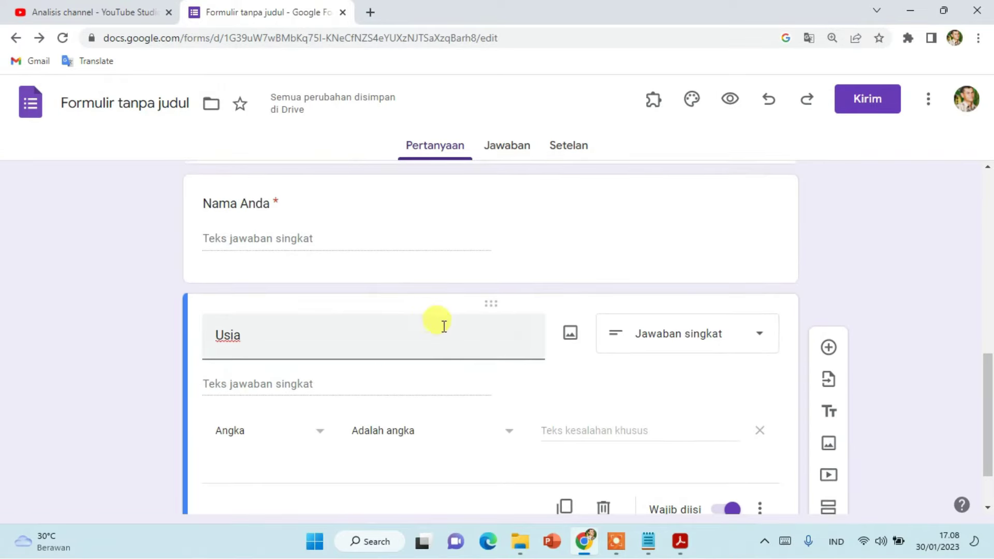
scroll(451, 316, up, 2)
scroll(456, 305, down, 4)
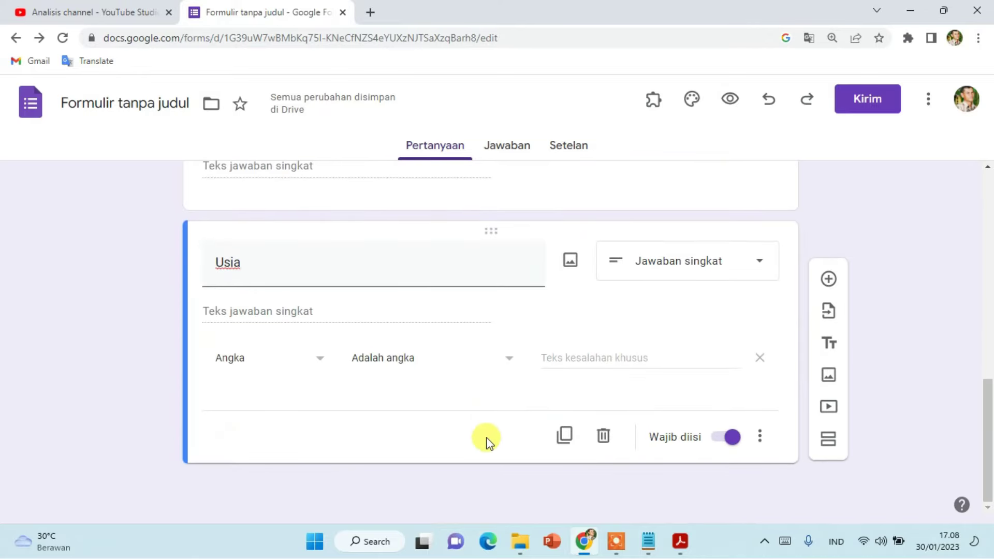
scroll(505, 435, up, 1)
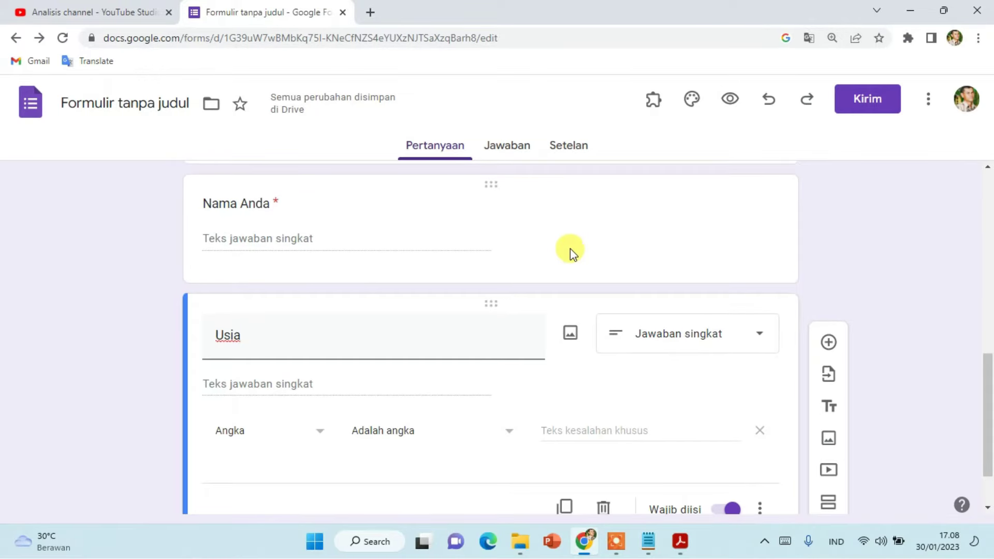
scroll(523, 241, down, 1)
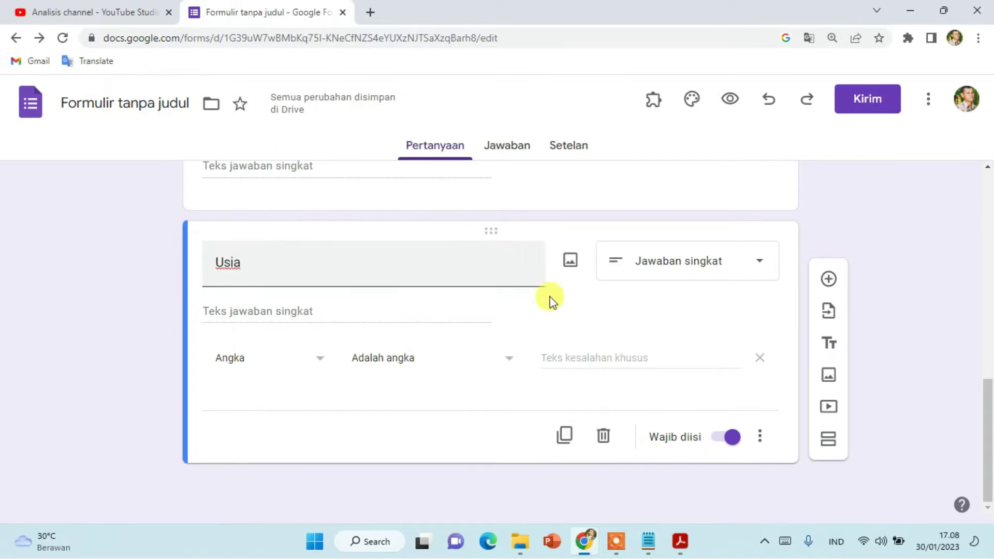
Add a third section after the "Usia" question and title it "Kuesioner"
click(828, 440)
scroll(378, 428, down, 1)
click(342, 397)
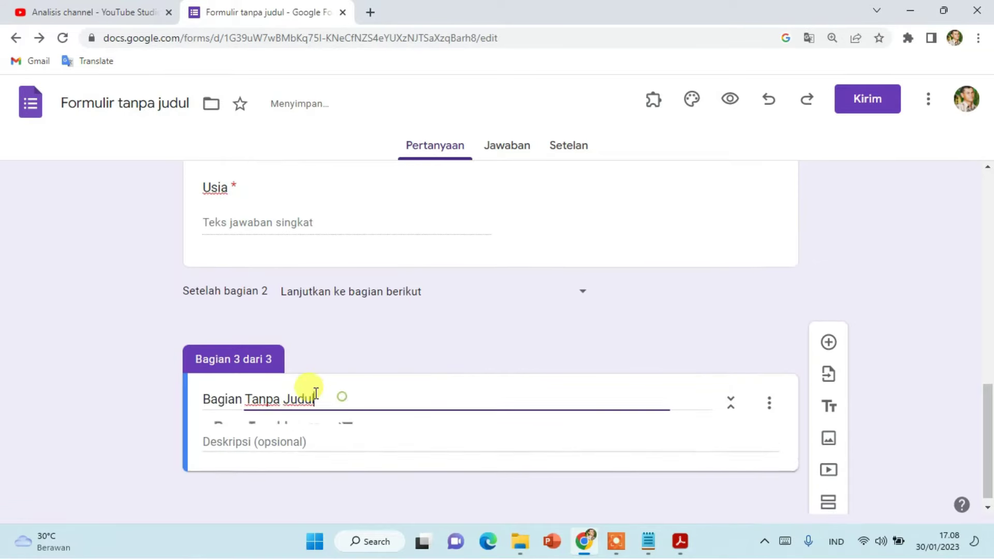
text(K)
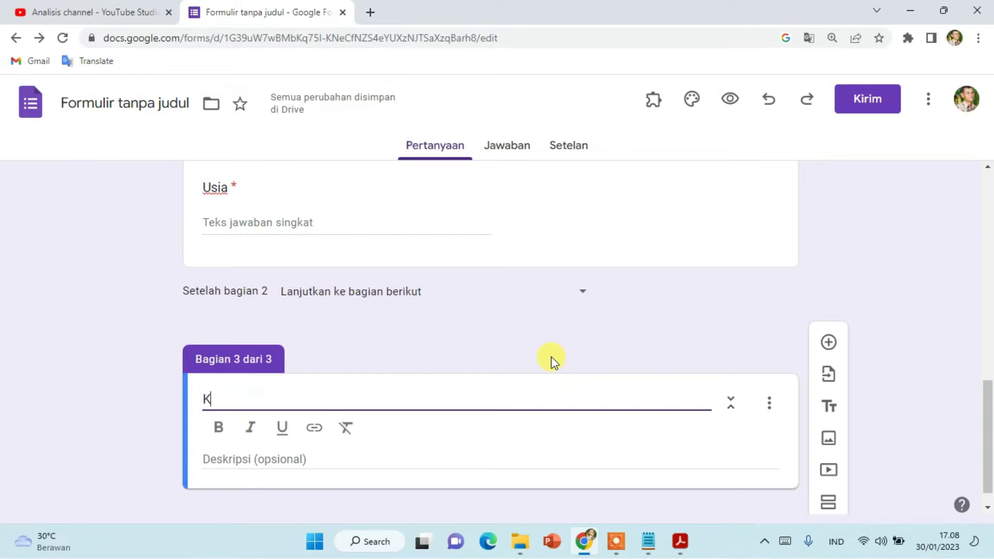
text(uesio)
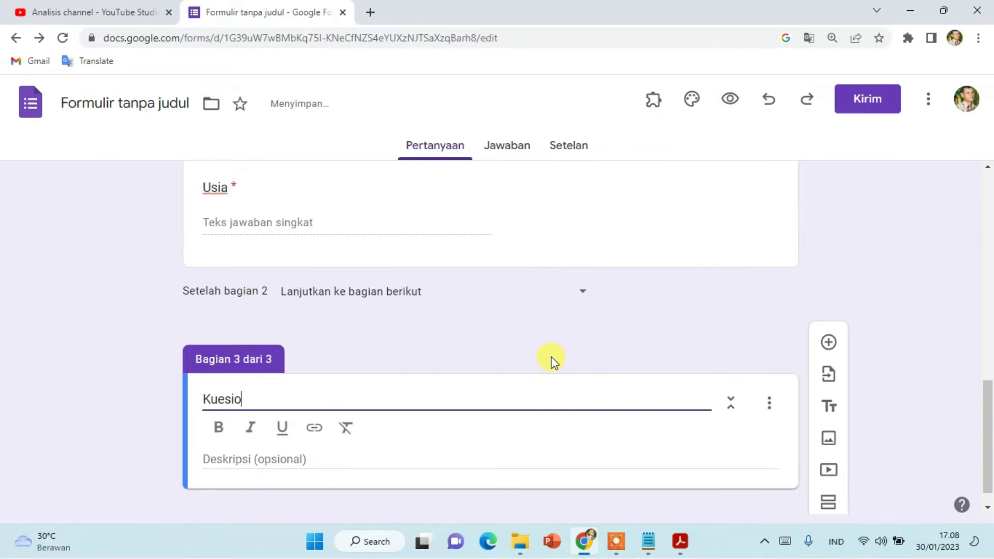
text(ner)
scroll(426, 353, down, 1)
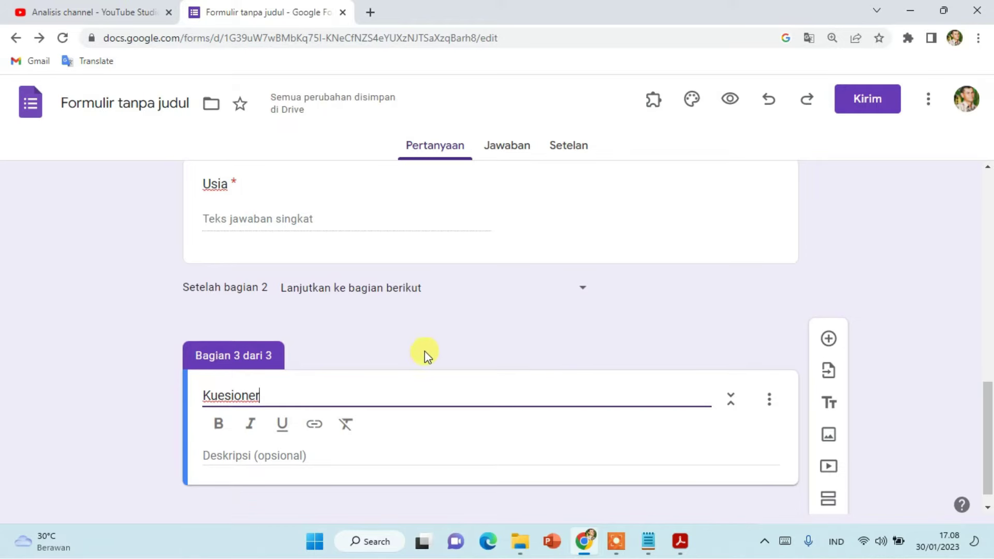
Add a question to the Kuesioner section titled "Kepuasan Anda pada ketersediaan alat bermain dan belajar"
click(828, 342)
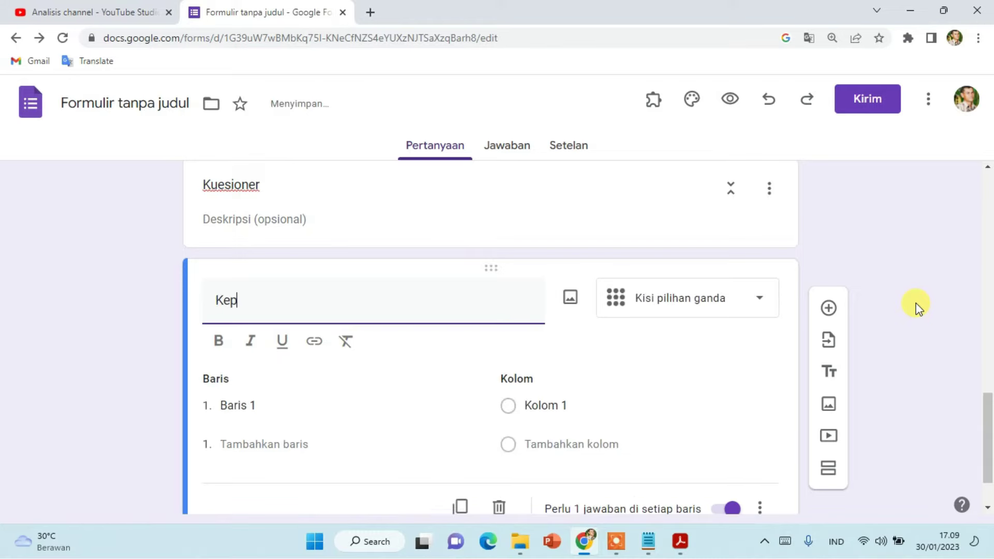
text(uasan Anda pada pelaya)
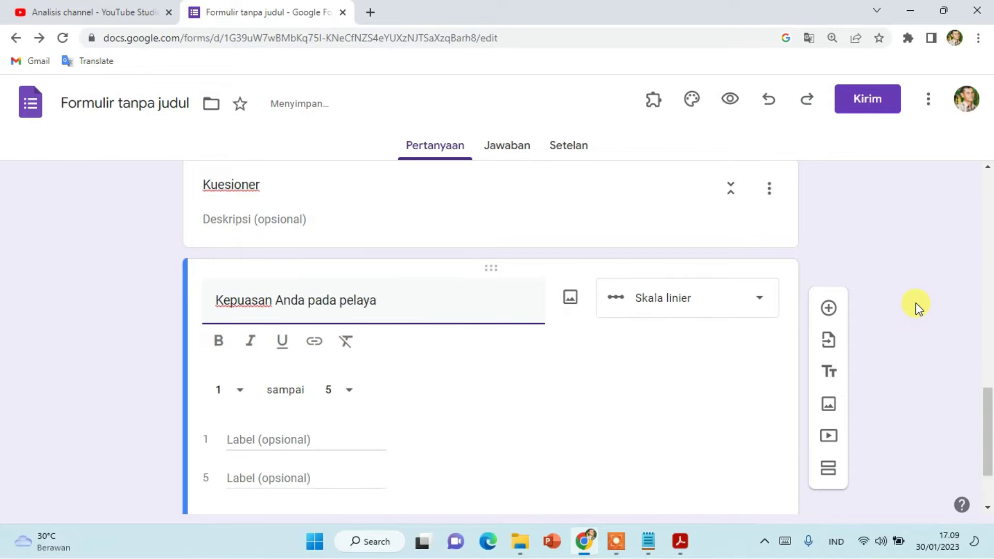
key(BackSpace)
key(BackSpace)
key(BackSpace)
key(BackSpace)
key(BackSpace)
key(BackSpace)
text(ketersediaan alat bermain dan belajar)
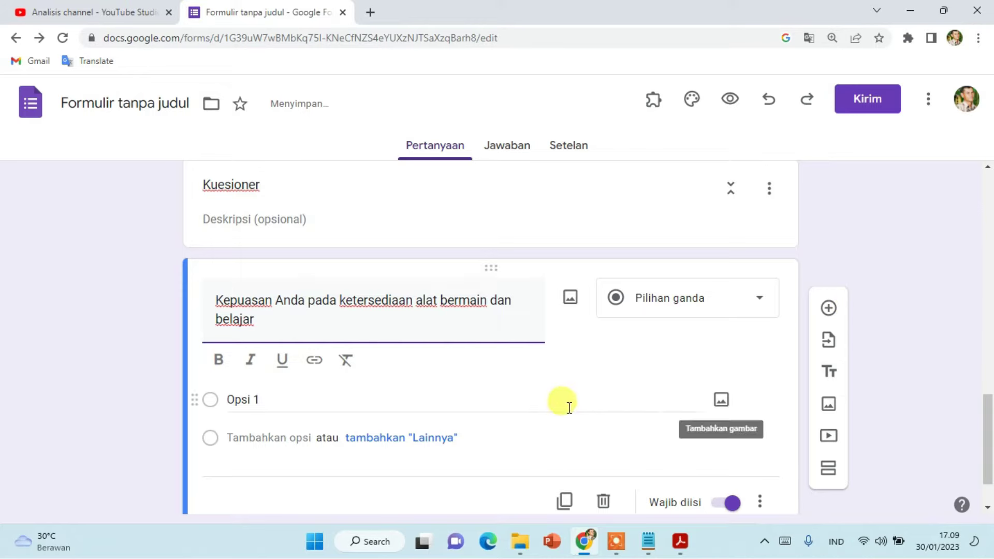
Change the Kuesioner question to a linear scale (Skala linier) running from 1 to 4, matching the answer alternatives in the form description
scroll(194, 335, up, 15)
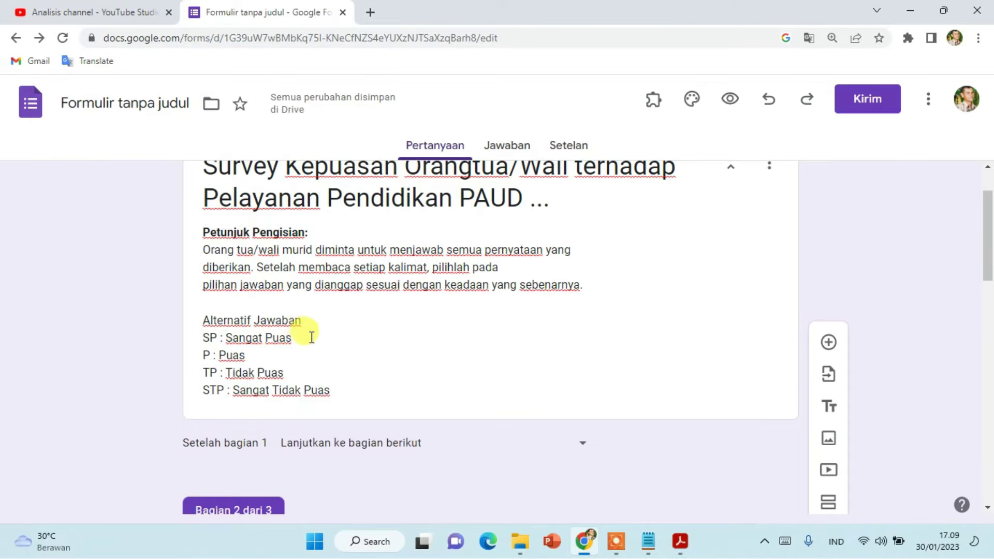
scroll(312, 337, down, 1)
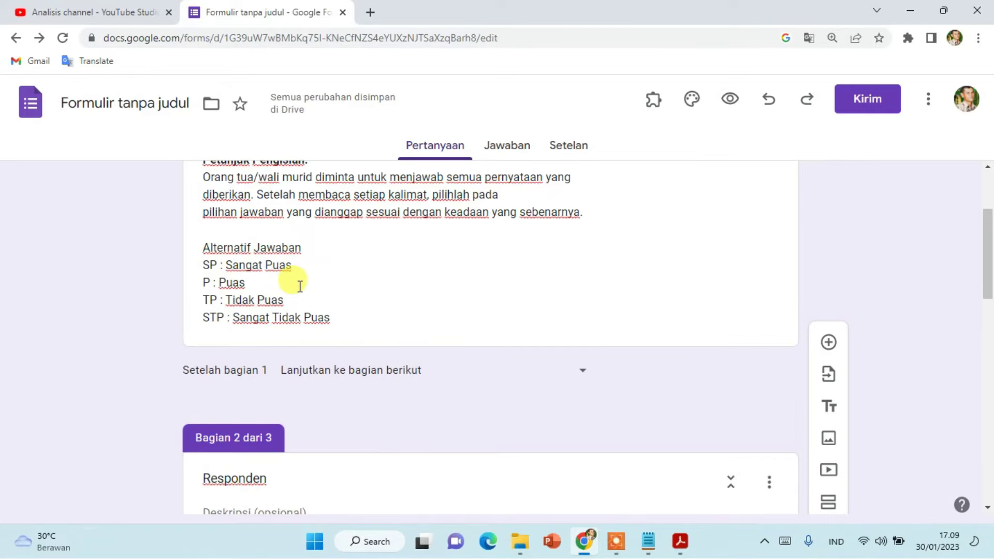
scroll(300, 286, down, 10)
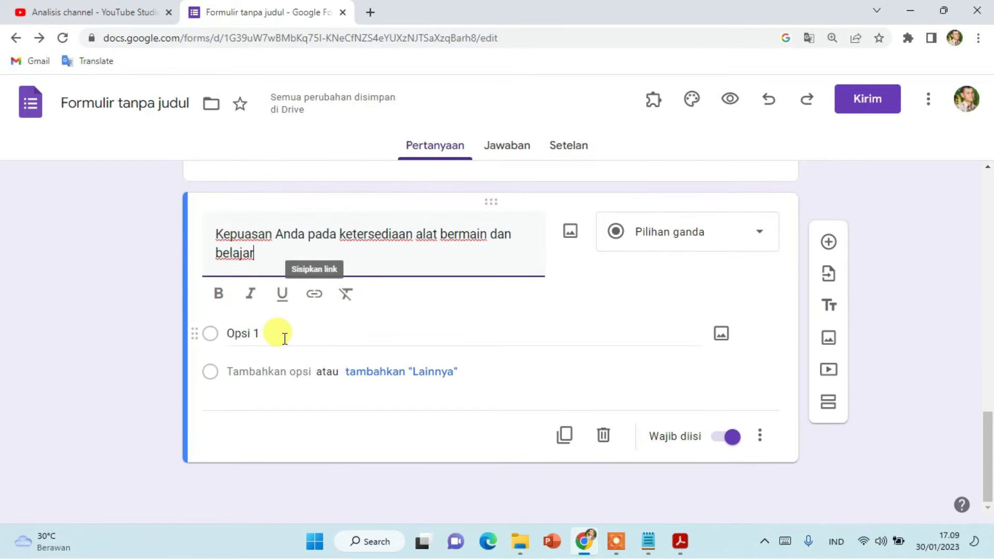
click(729, 231)
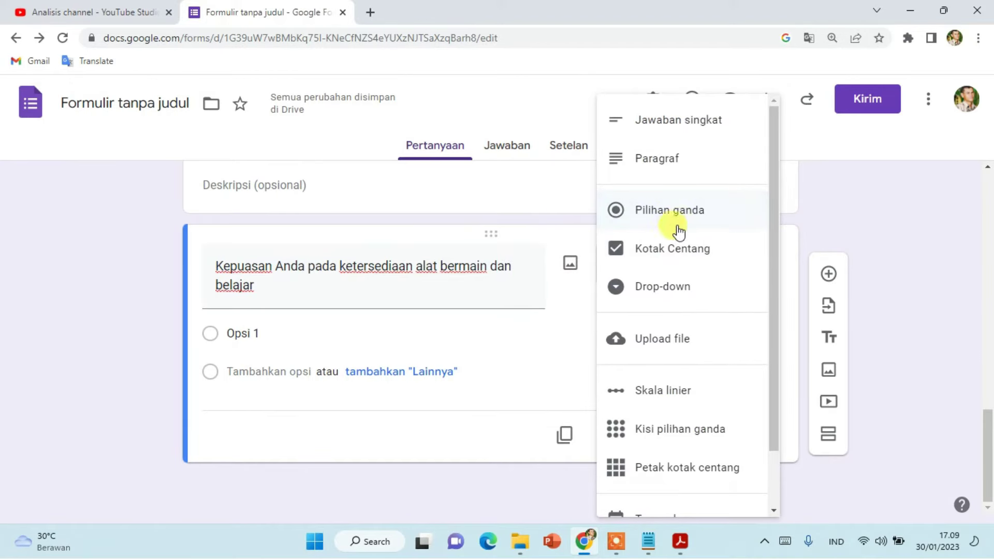
click(676, 392)
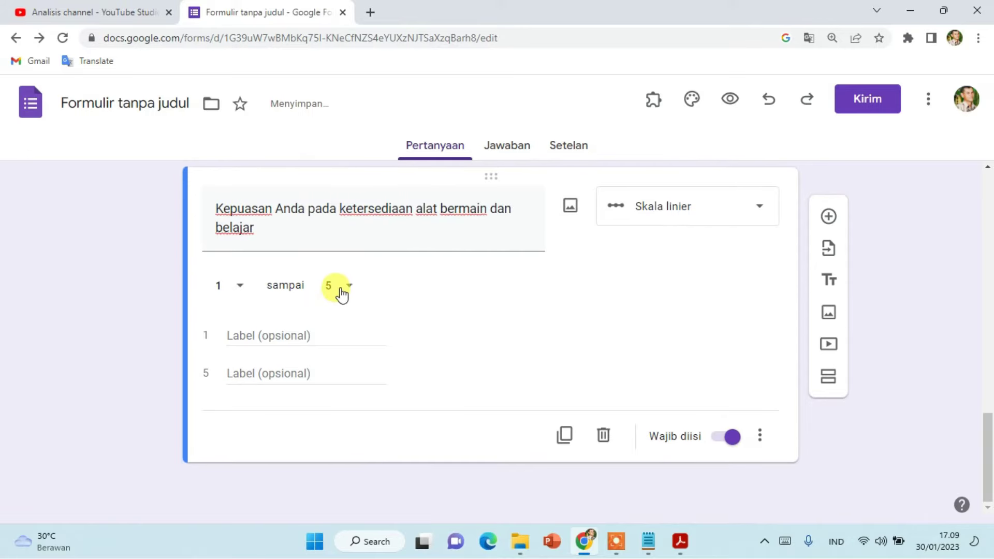
click(341, 292)
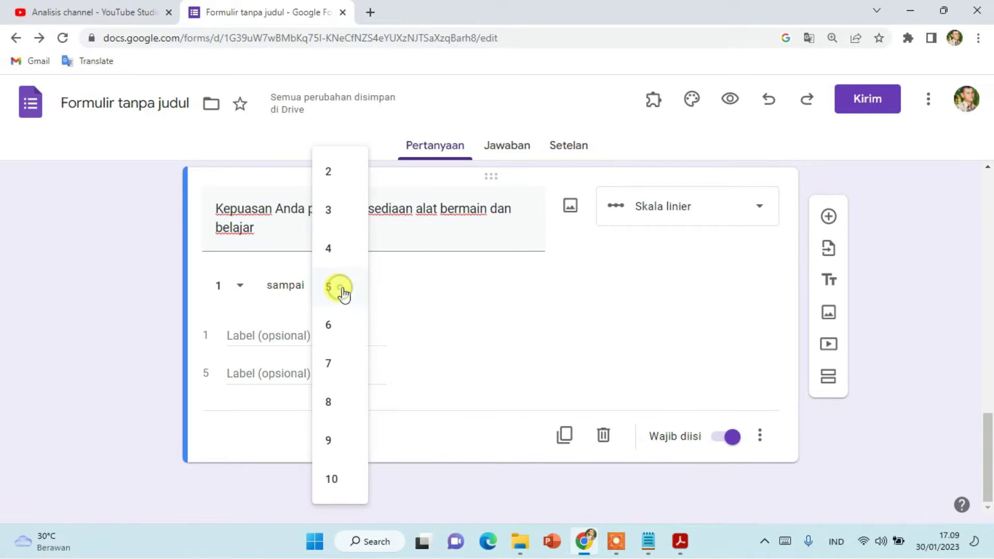
click(343, 254)
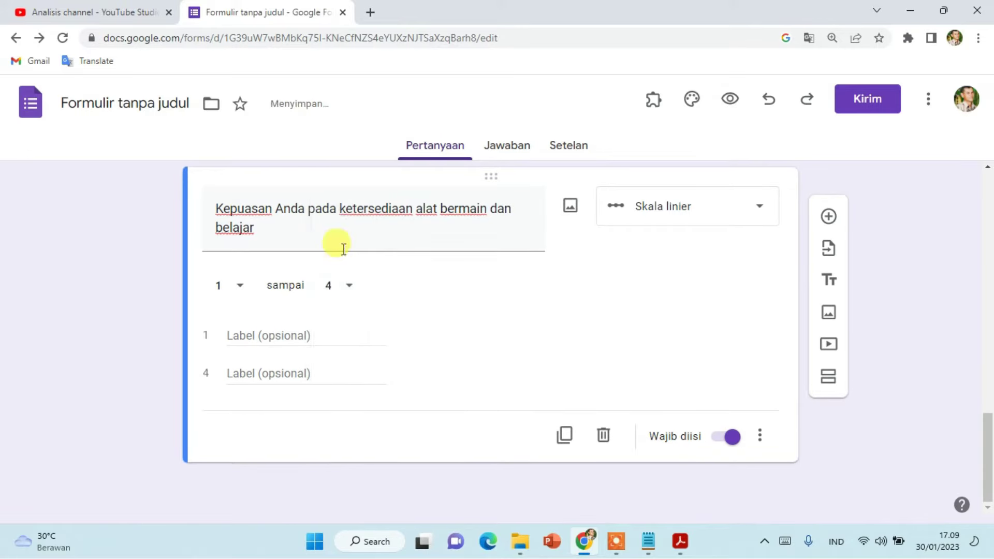
Label the linear scale's value 1 "Sangat tidak puas" and value 4 "Sangat Puas", following the answer alternatives in the form description
scroll(255, 326, up, 15)
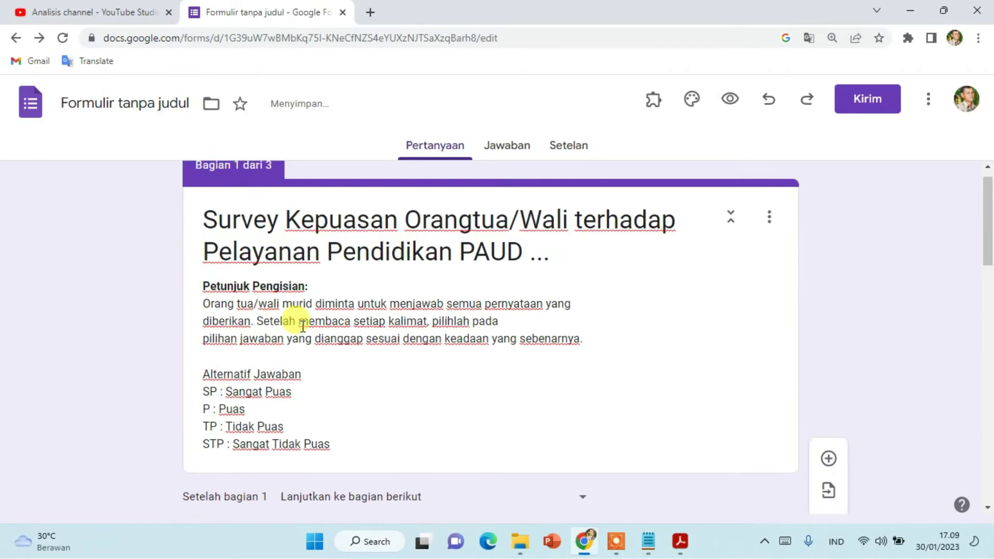
scroll(218, 372, down, 3)
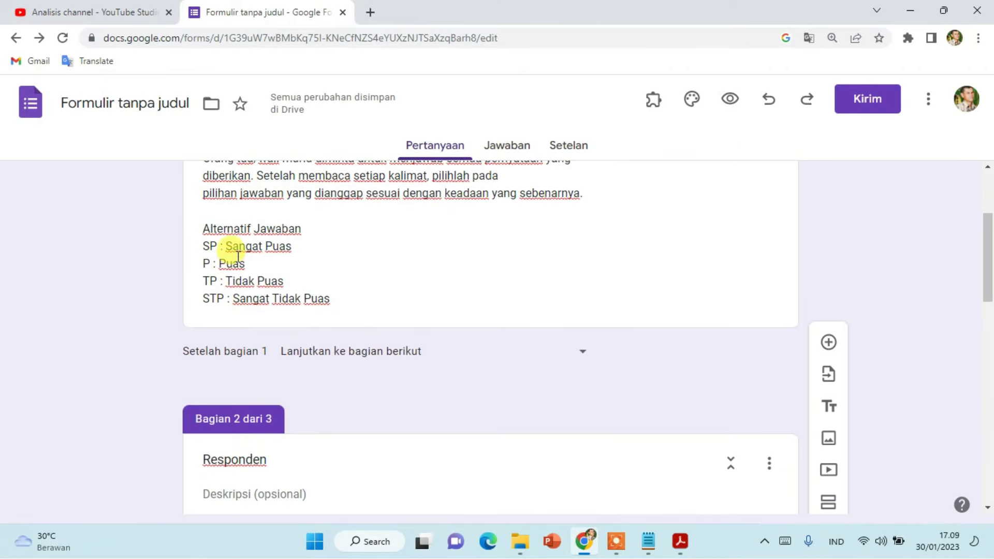
scroll(256, 251, down, 12)
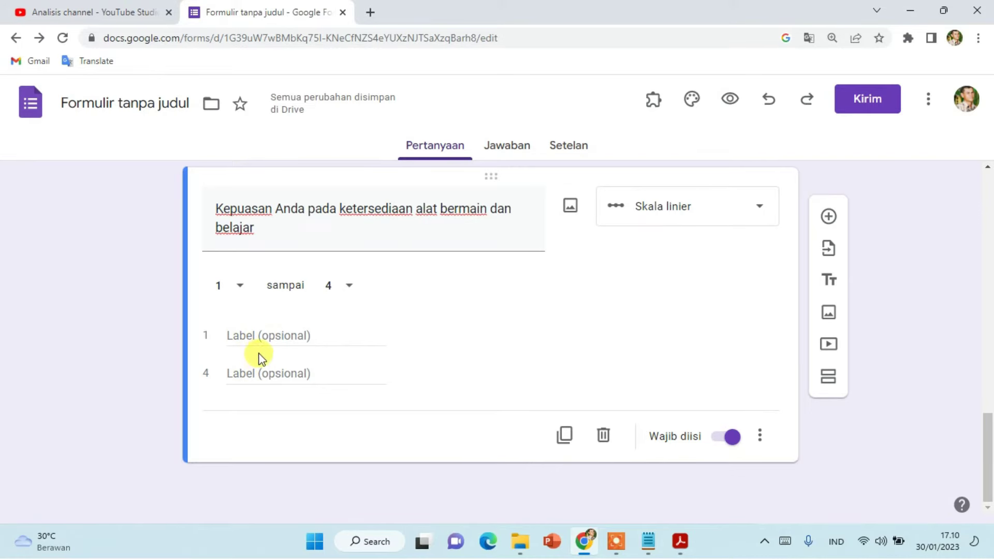
scroll(258, 355, up, 8)
scroll(295, 300, up, 2)
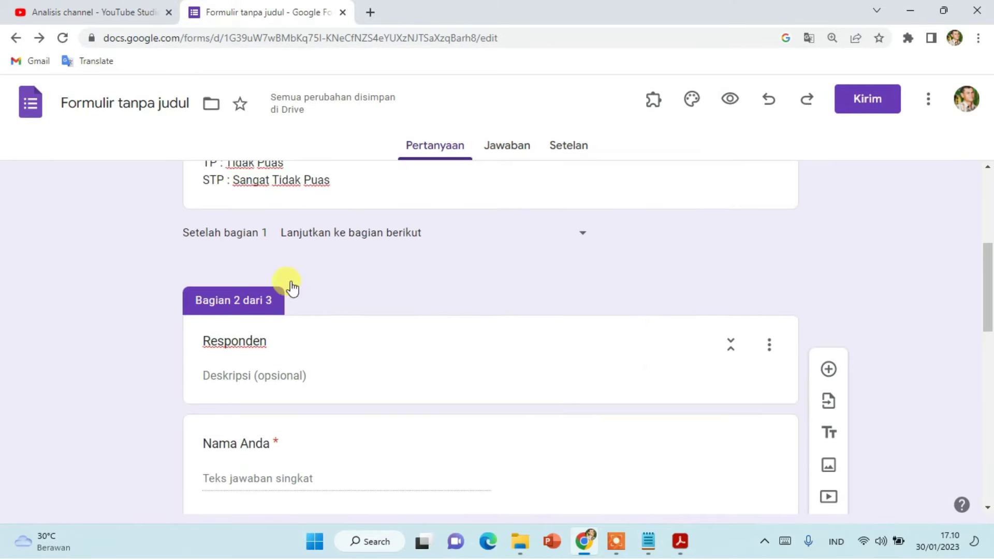
scroll(248, 194, up, 2)
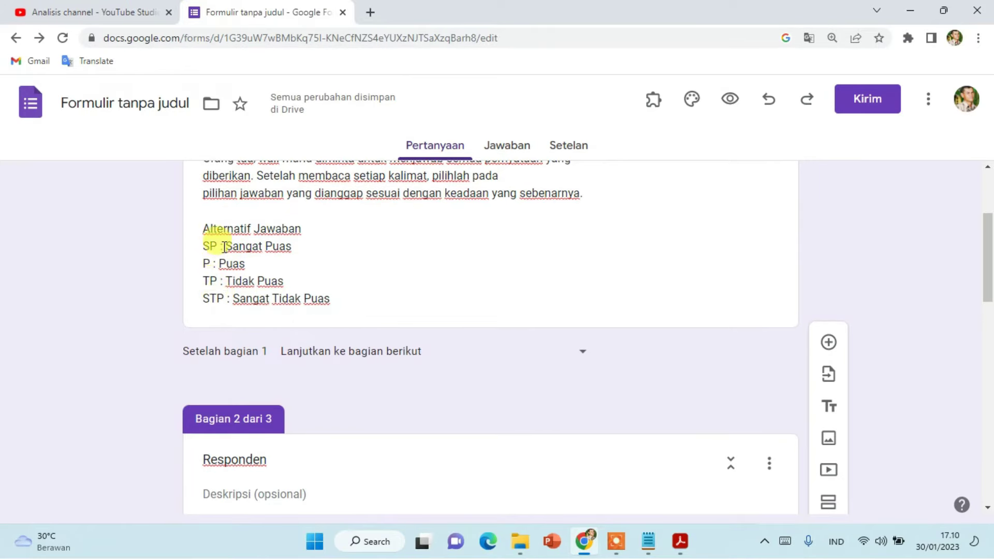
scroll(341, 275, down, 15)
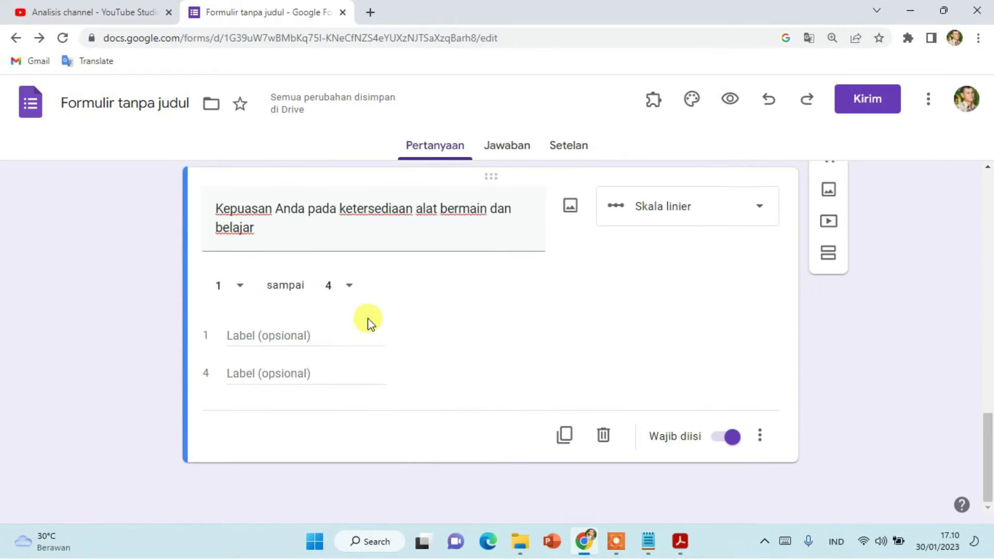
text(Sangat tidak puas)
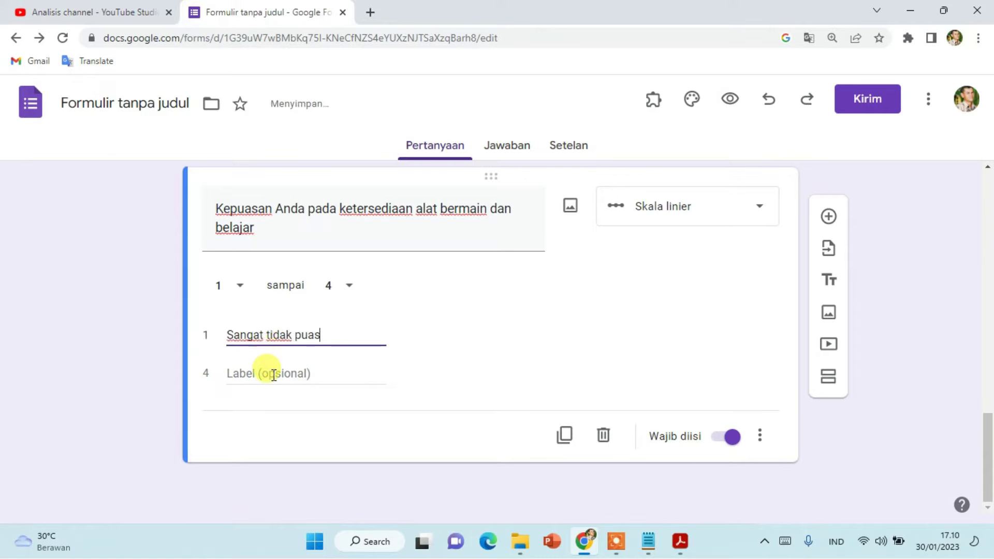
click(274, 374)
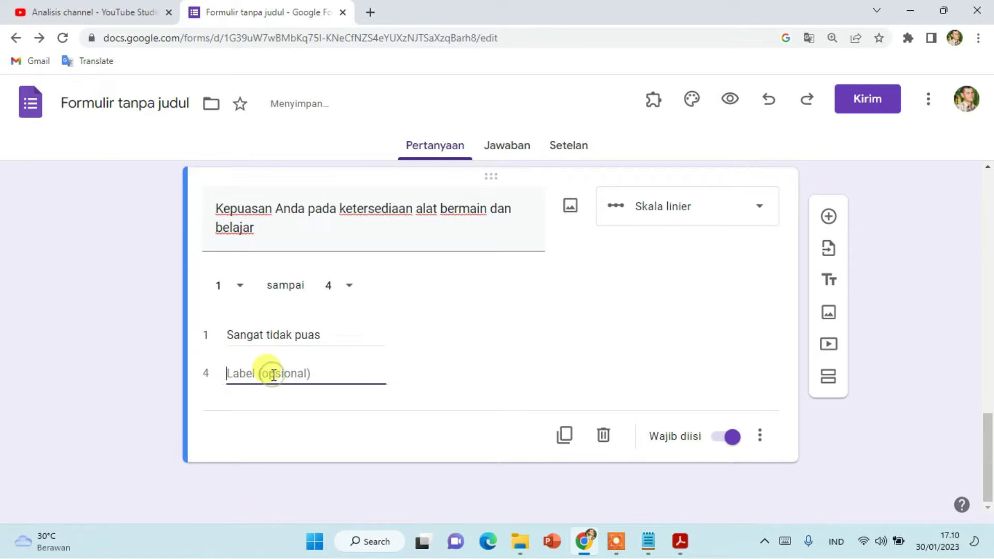
text(Sangat )
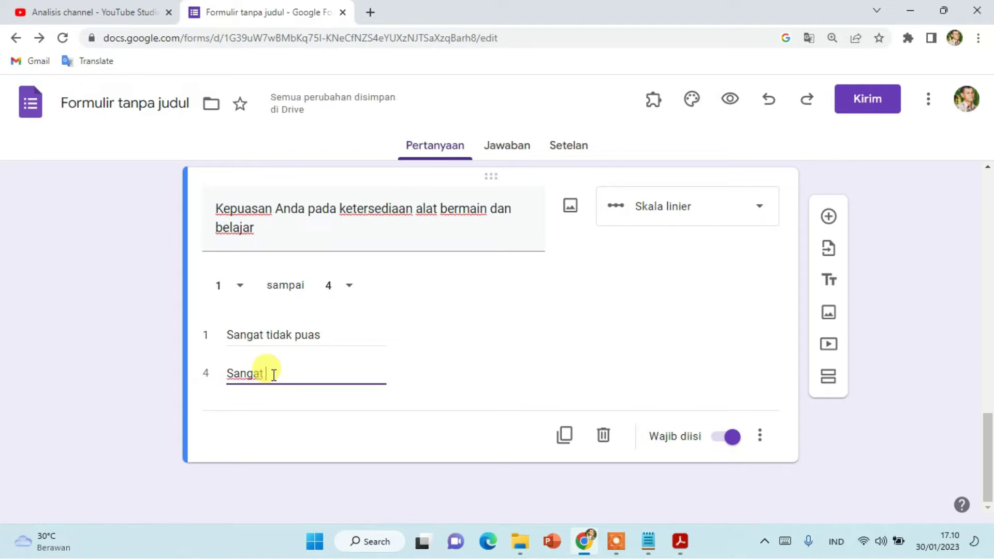
text(Puas)
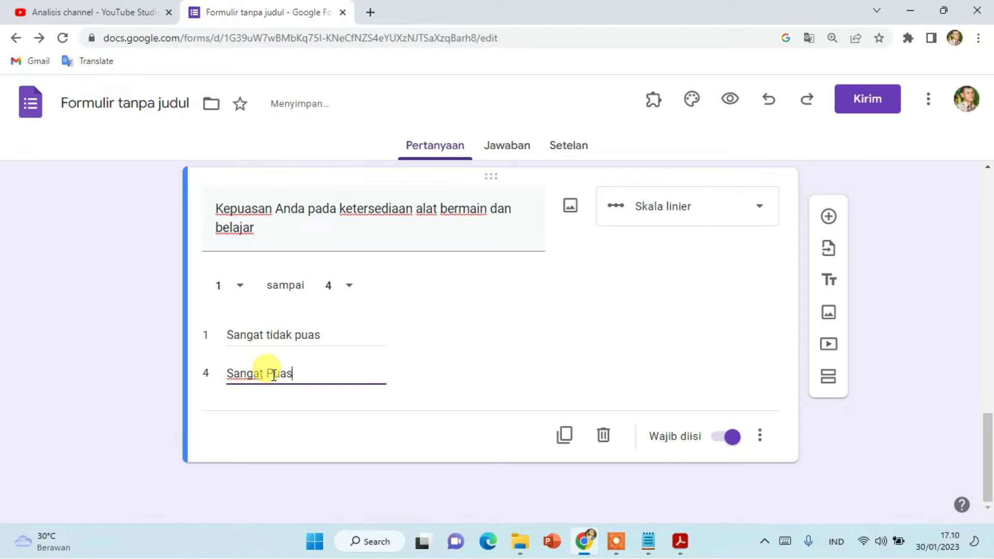
Change the linear scale's label for value 1 to "Sangat Tidak Puas" with each word capitalised
triple_click(272, 335)
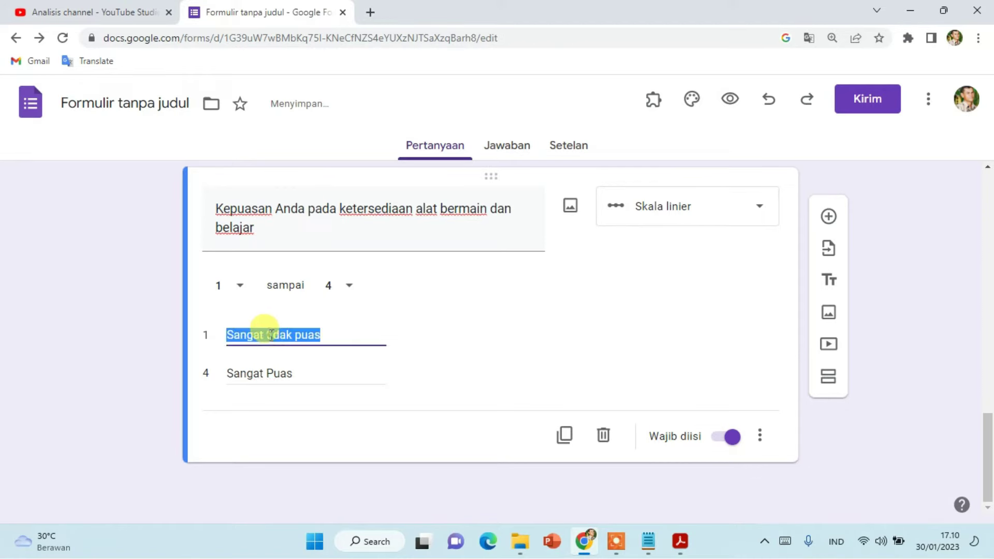
click(271, 335)
key(BackSpace)
text(T)
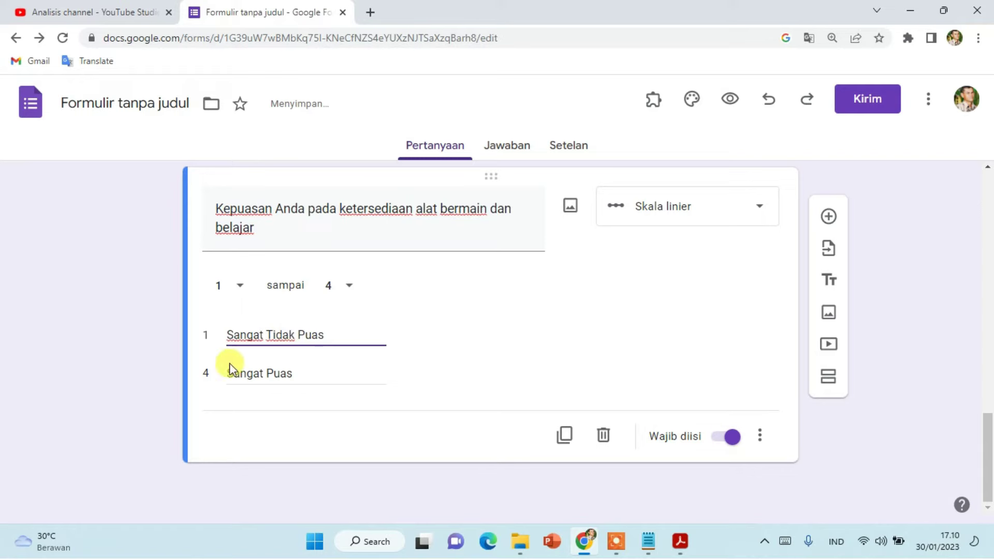
click(162, 340)
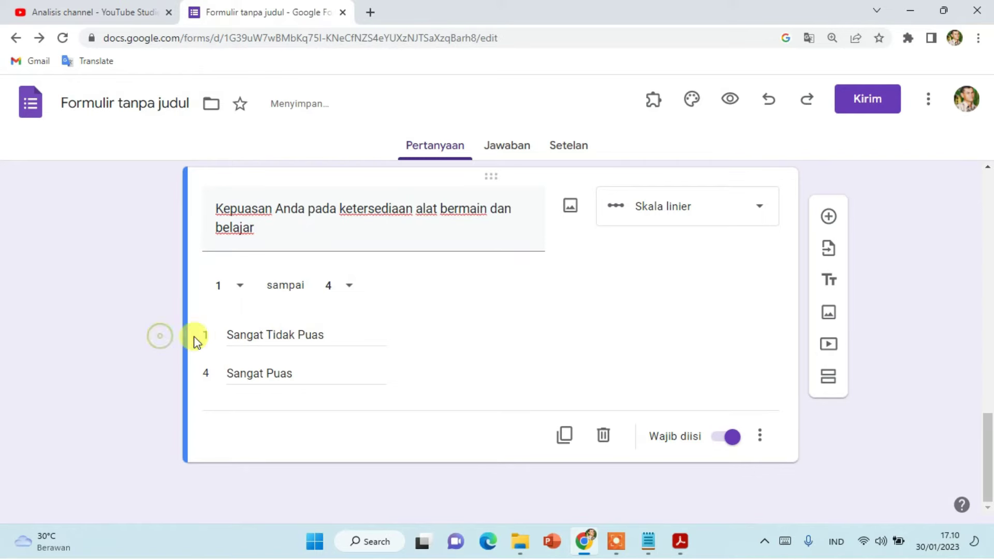
Preview the form and continue from the filling instructions to the Responden section
click(734, 102)
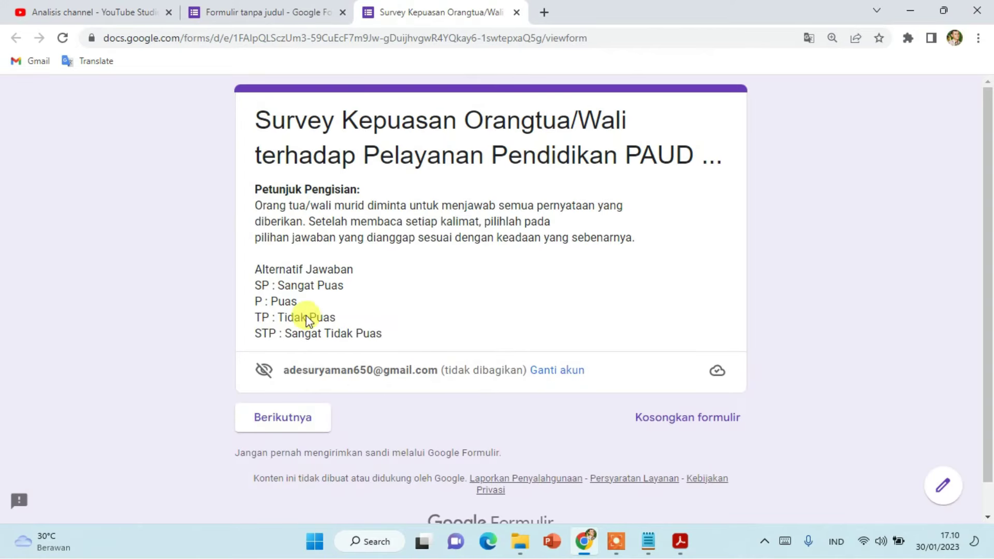
click(316, 417)
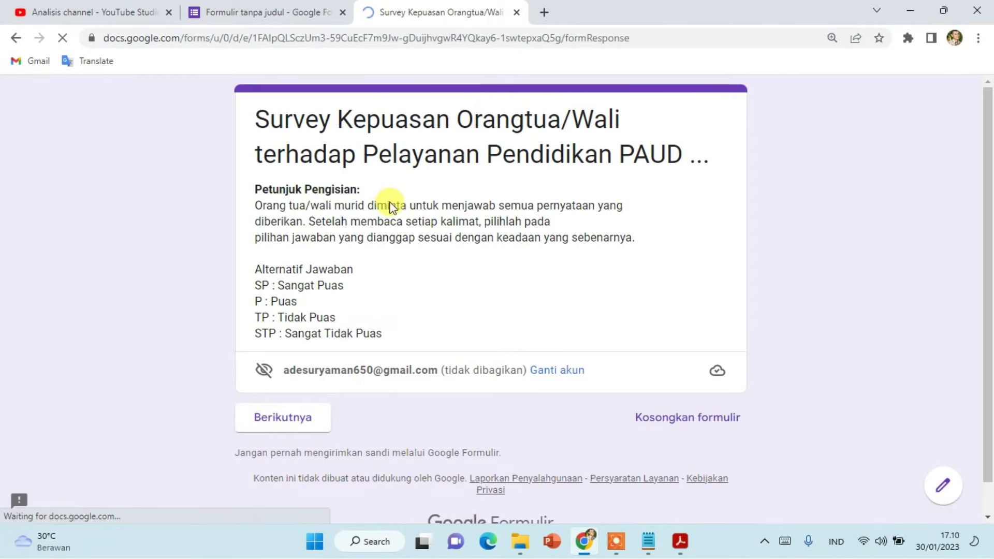
scroll(344, 228, down, 3)
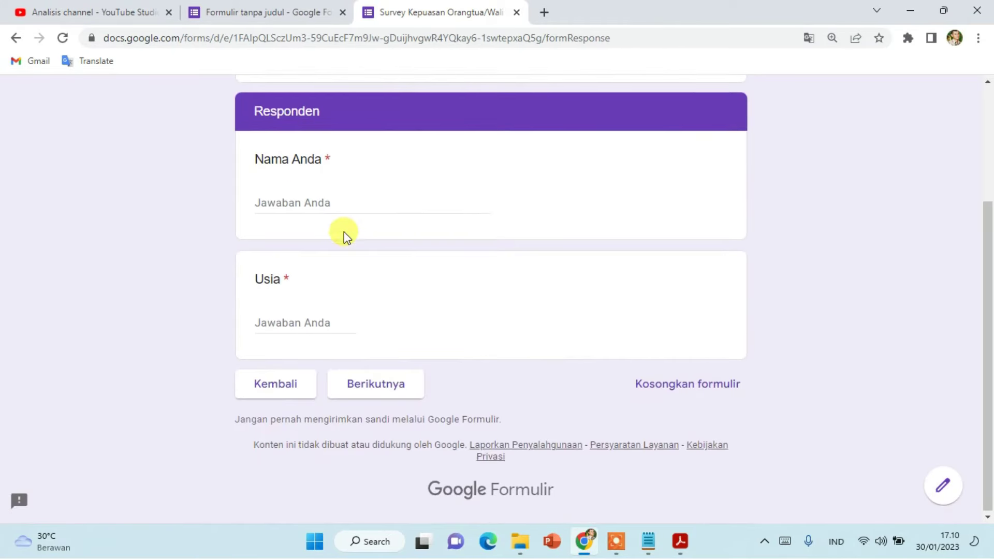
Fill in "q" as the sample name plus a sample age, continue to the Kuesioner section and examine its linear-scale question
click(327, 202)
text(q)
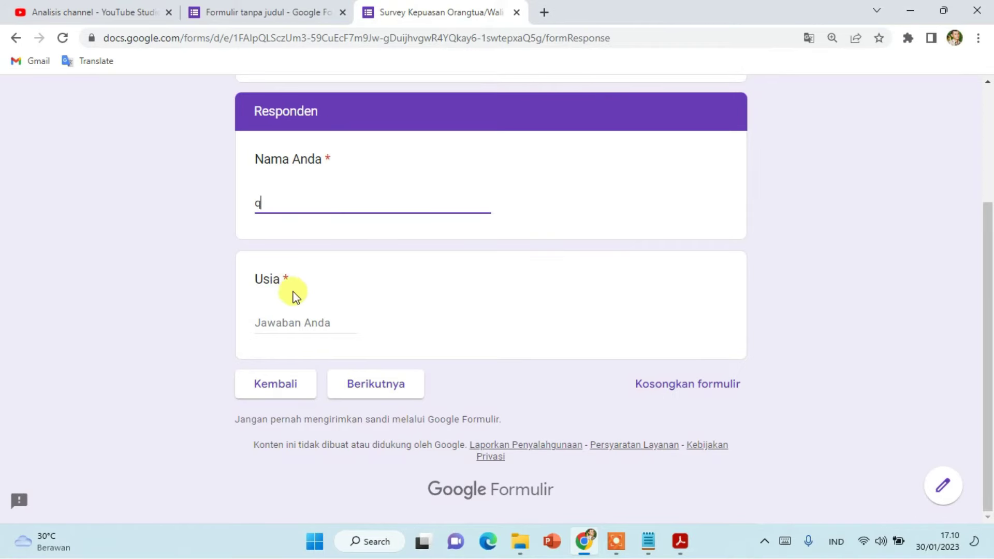
click(285, 313)
text(25)
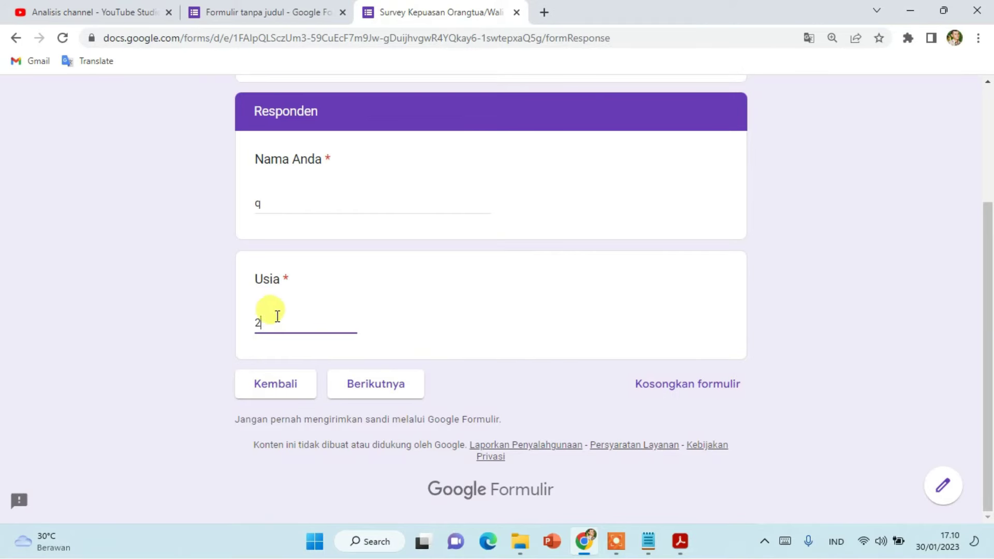
click(378, 383)
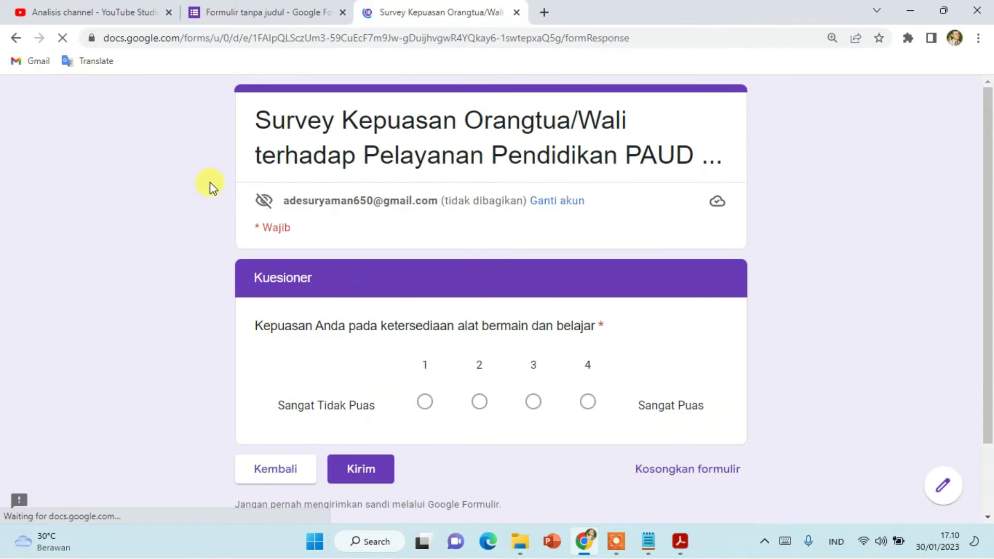
scroll(211, 183, down, 2)
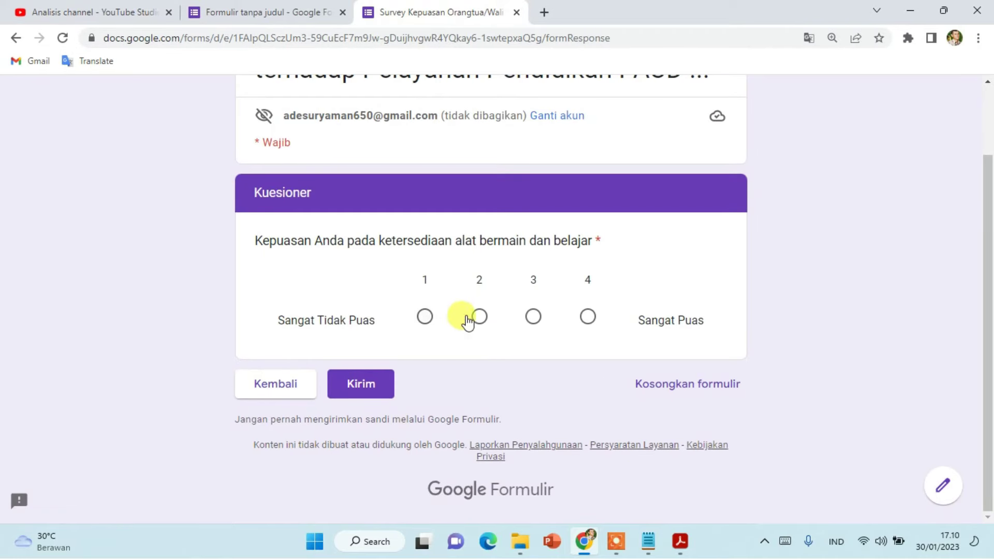
scroll(455, 279, up, 2)
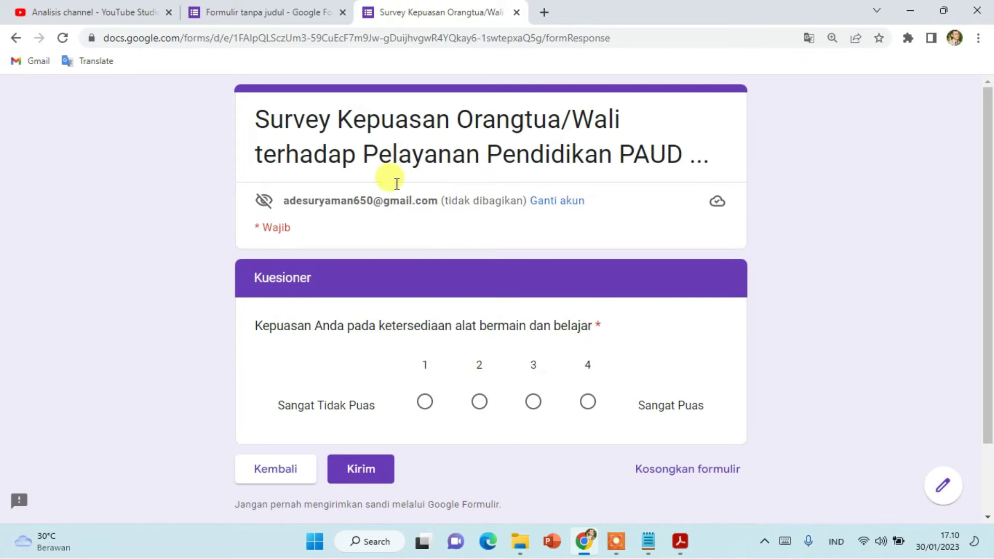
Return to the form editor and change the Kuesioner question's type to a multiple-choice grid (Kisi pilihan ganda)
click(304, 15)
scroll(285, 304, up, 15)
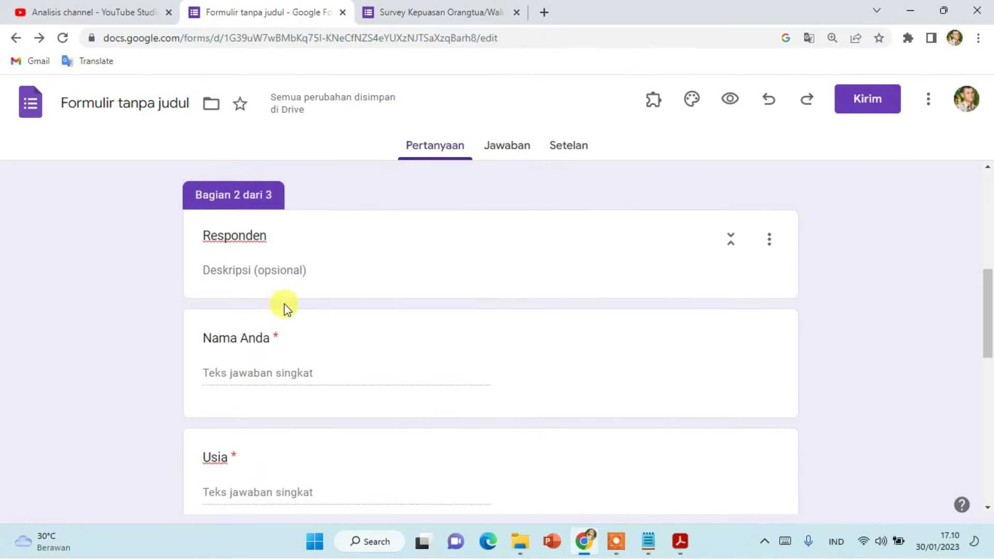
scroll(238, 348, down, 4)
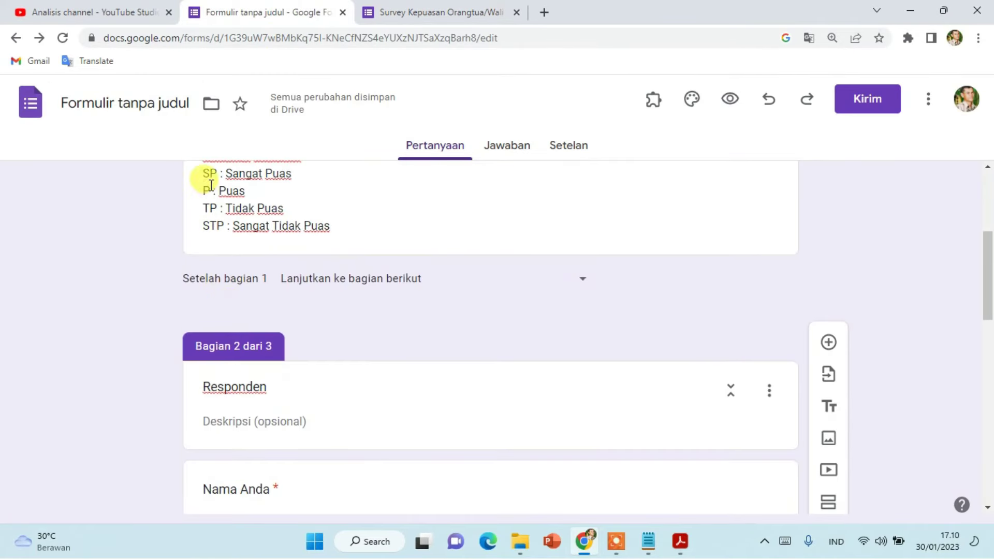
scroll(398, 354, down, 10)
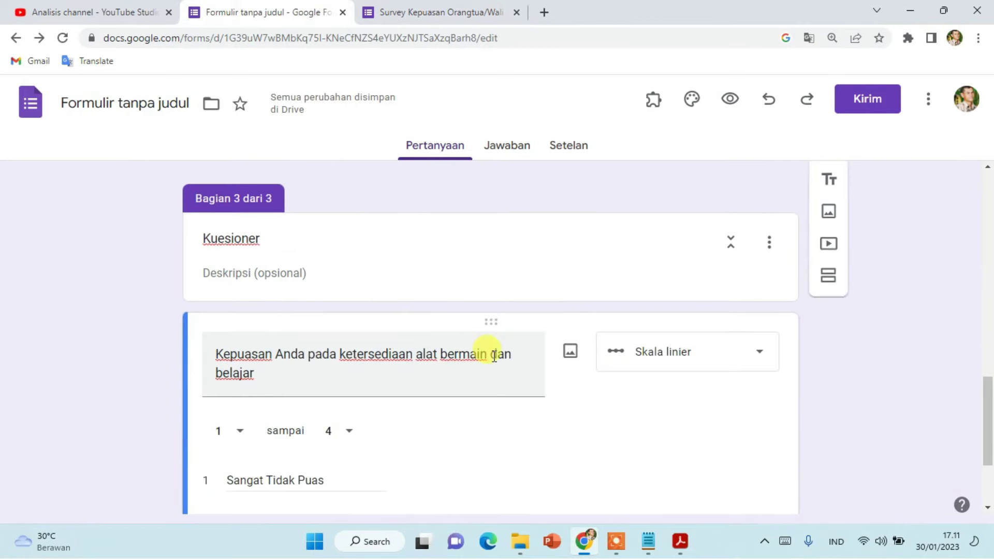
click(741, 210)
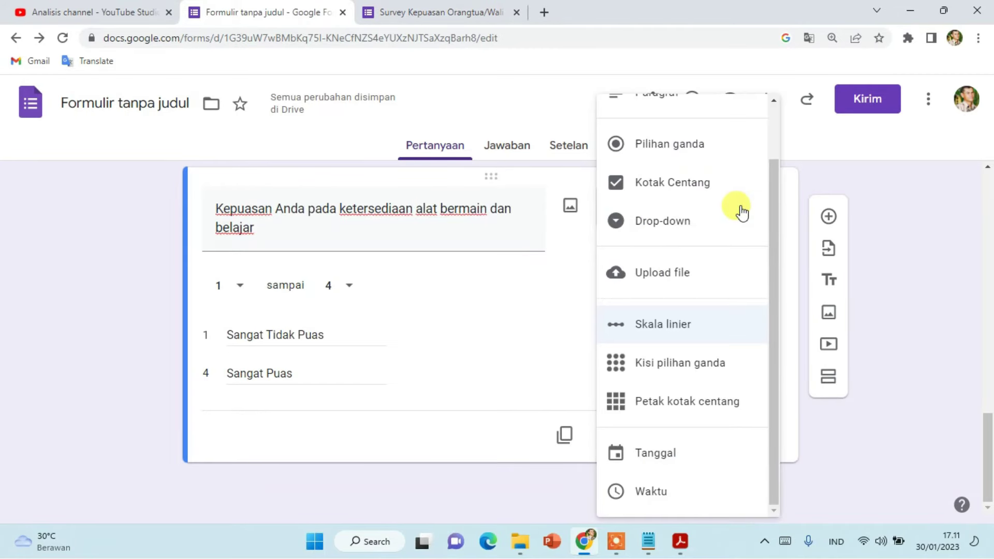
click(672, 369)
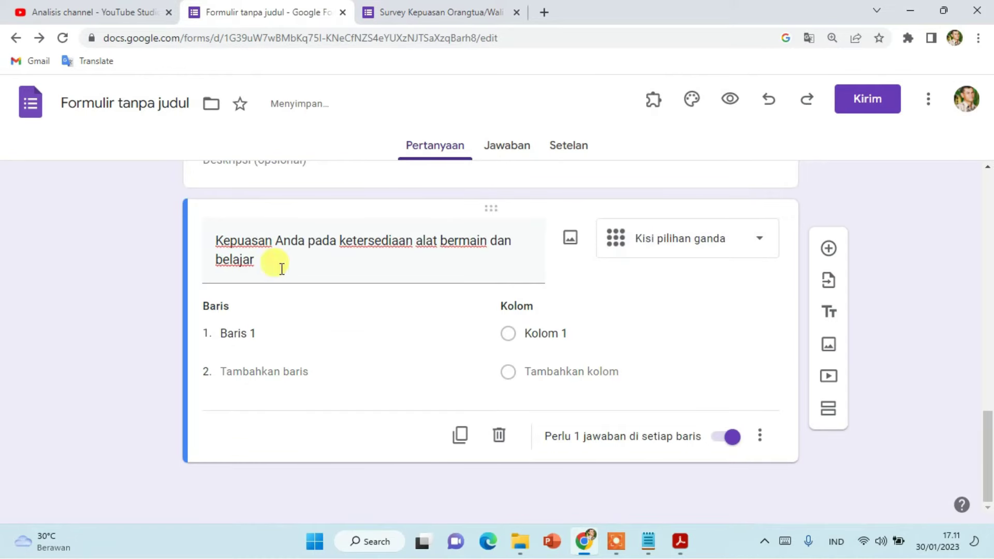
Cut the grid question's title text for reuse and retitle the question "Pertanyaan bagian 1"
triple_click(262, 258)
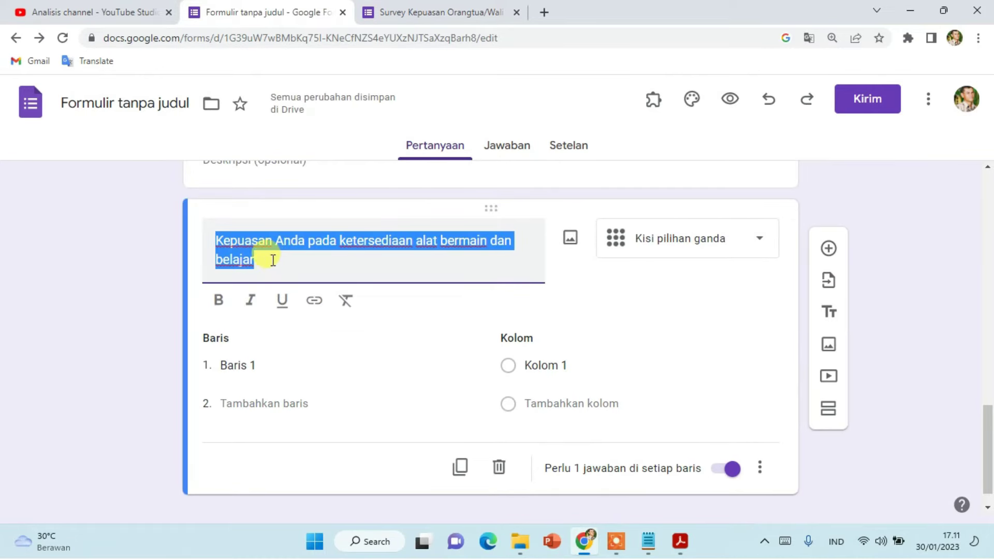
key(ctrl+x)
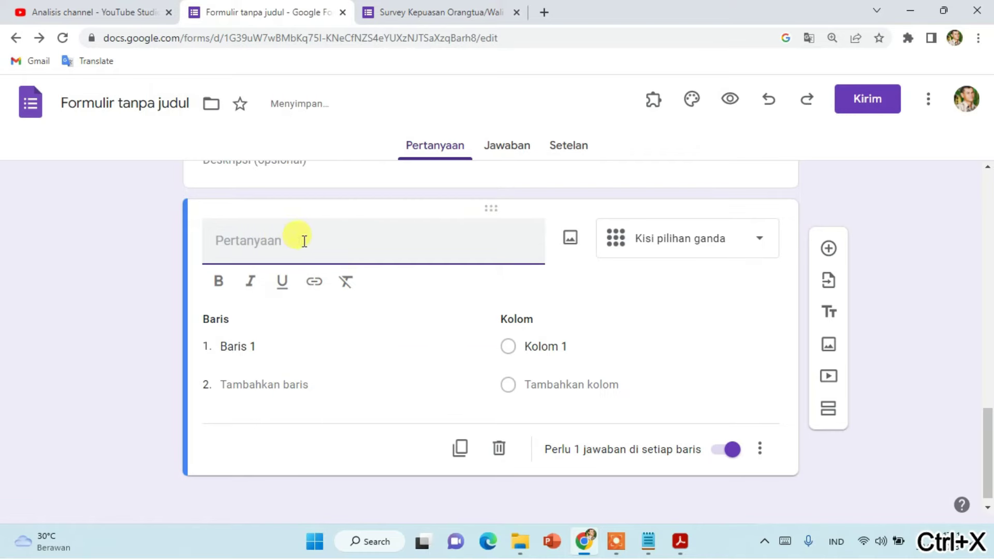
scroll(305, 242, up, 1)
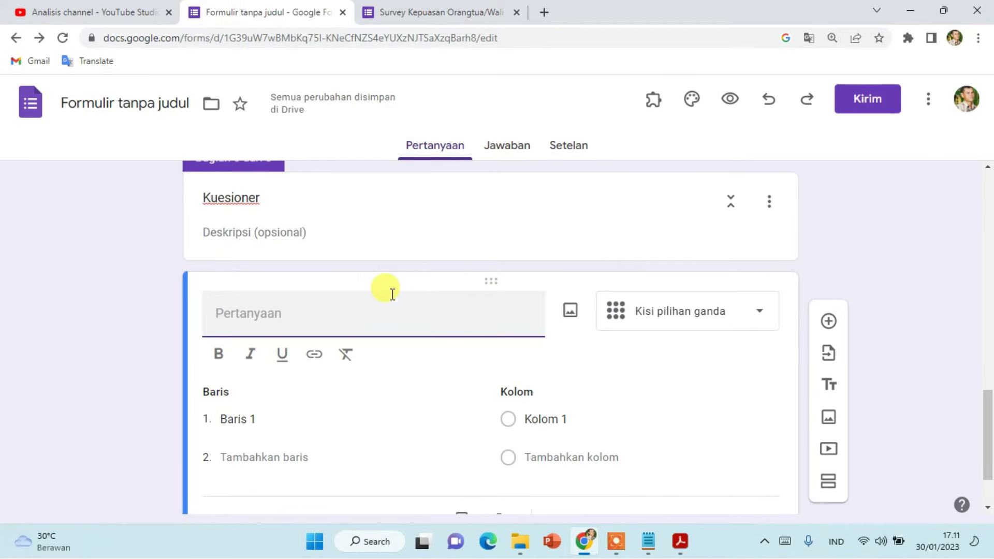
text(Pertanyaan bagian 1)
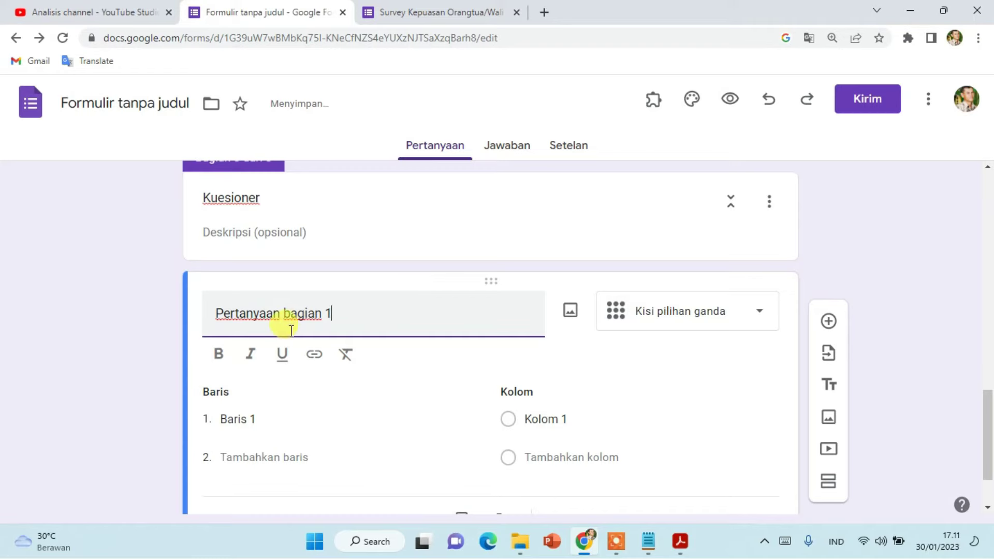
Paste the cut question text as the grid's row 1 and add row 2 "Kepuasan Anda pada tenaga pengajar"
scroll(290, 327, down, 1)
key(ctrl+v)
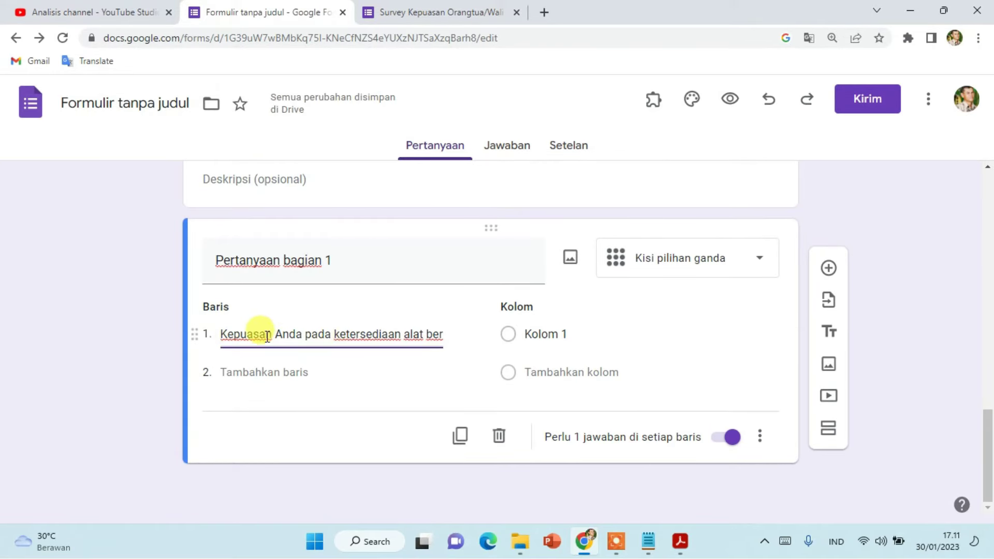
drag(279, 340, 448, 337)
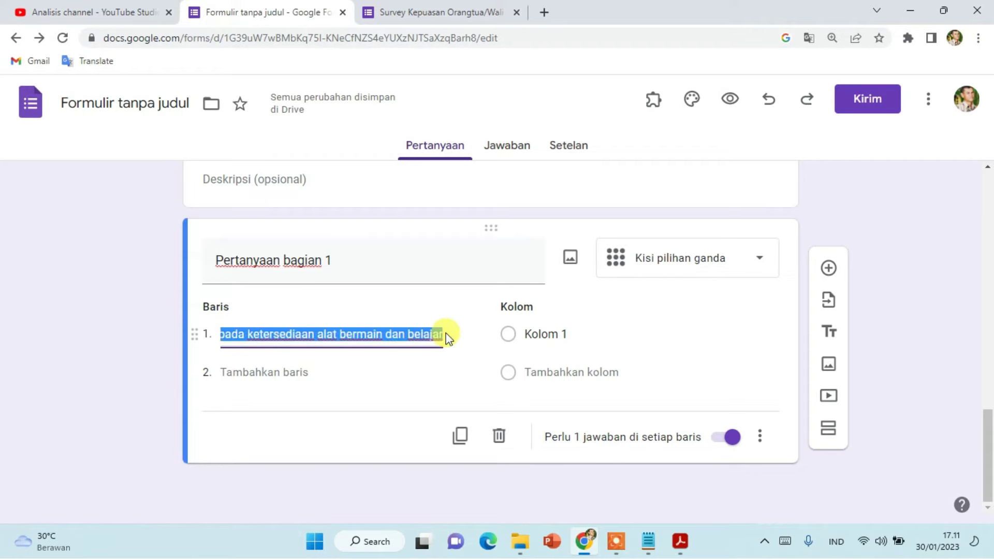
click(377, 333)
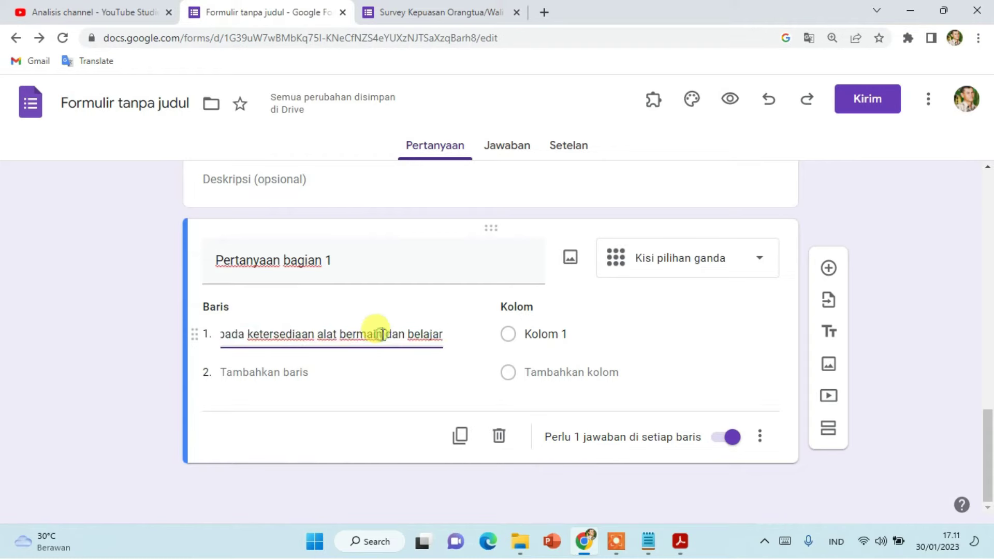
click(285, 372)
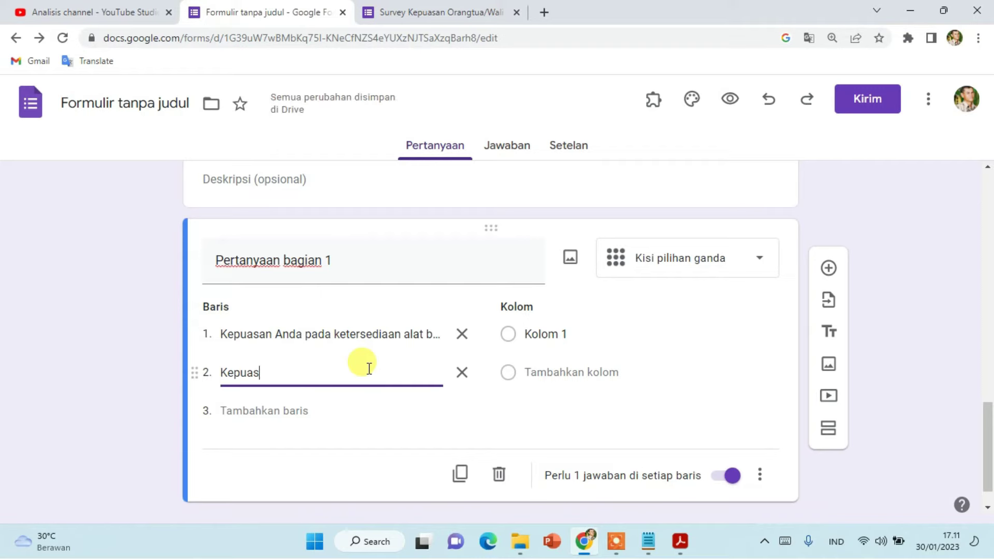
text(Kepuasan Anda pada tenaga peng)
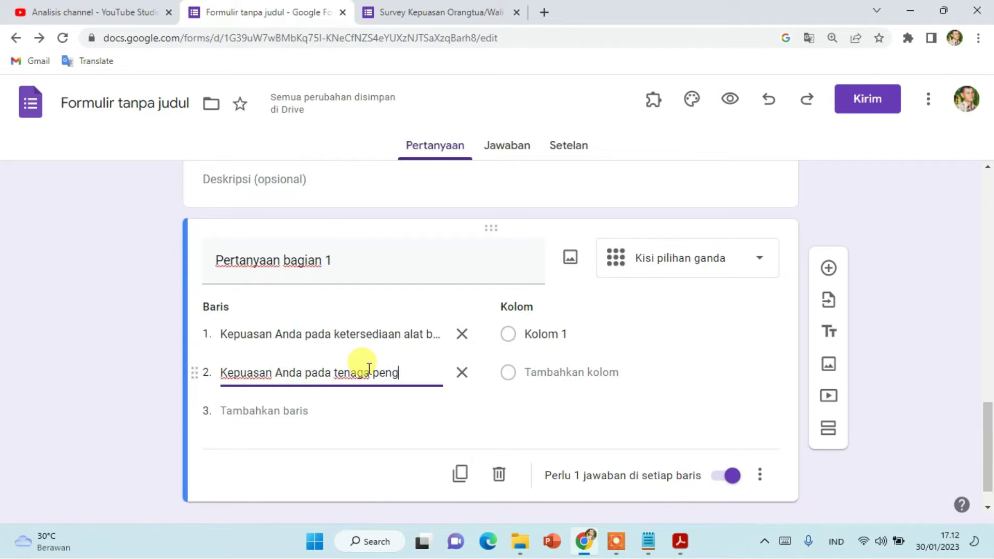
text(ajar)
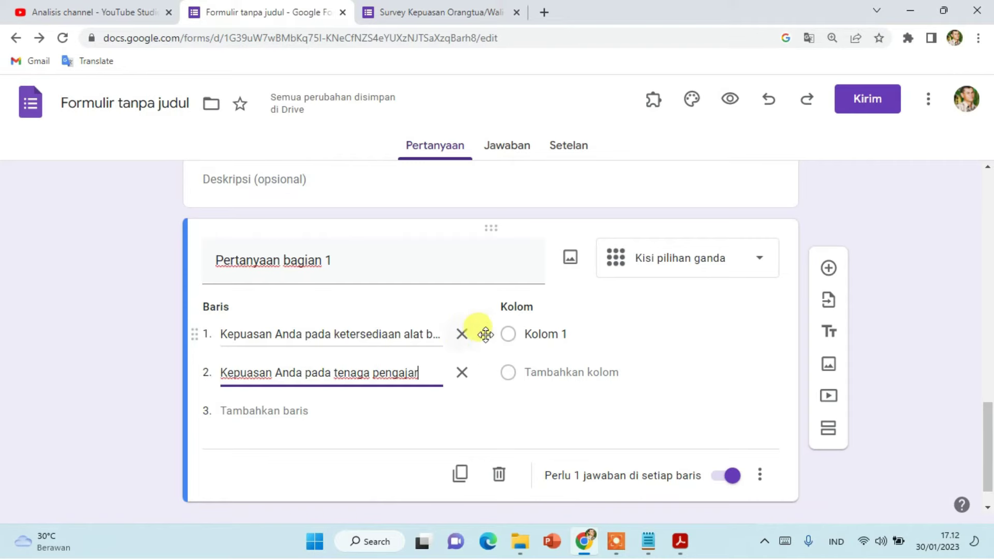
Name the grid's first column "Sangat Puas", following the answer alternatives in the form description
click(552, 334)
scroll(580, 339, up, 1)
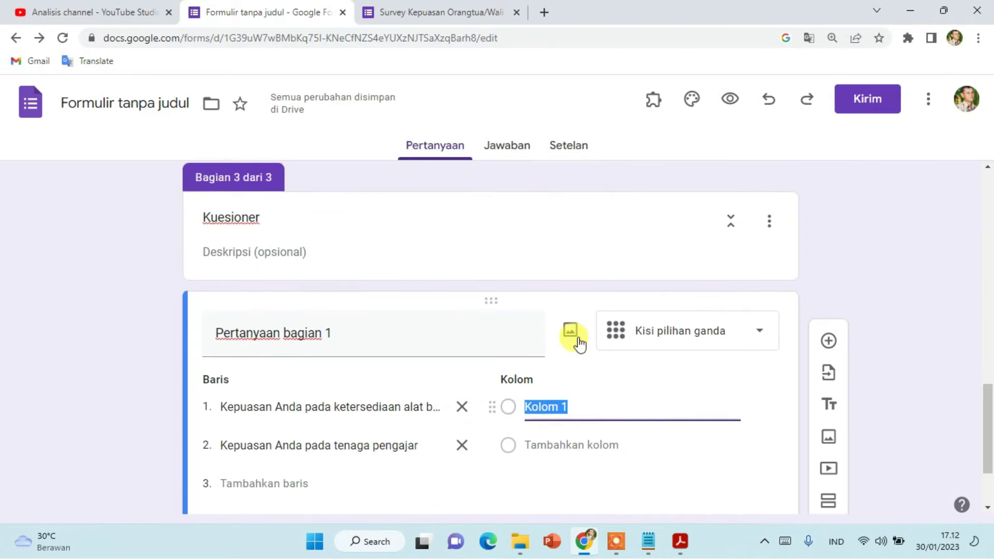
scroll(580, 339, down, 2)
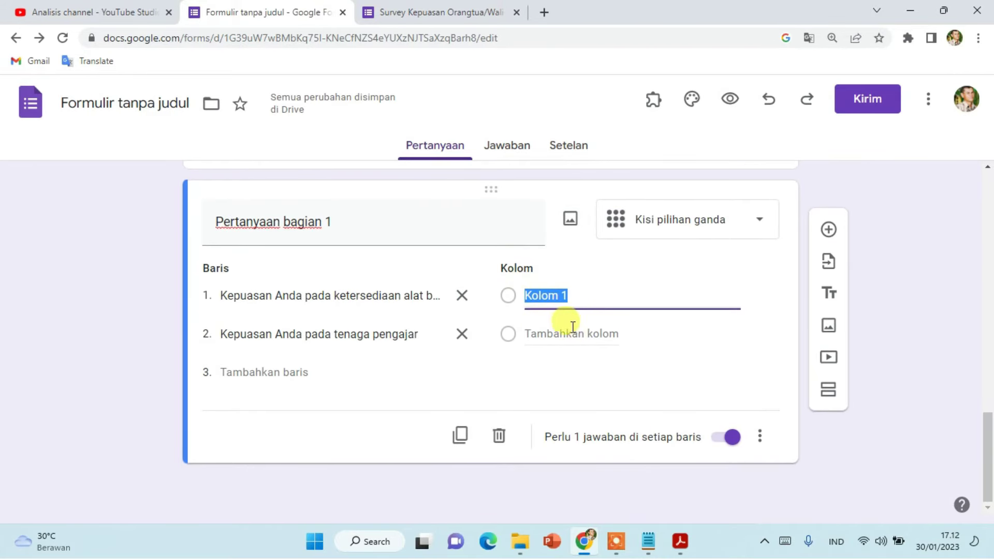
click(591, 298)
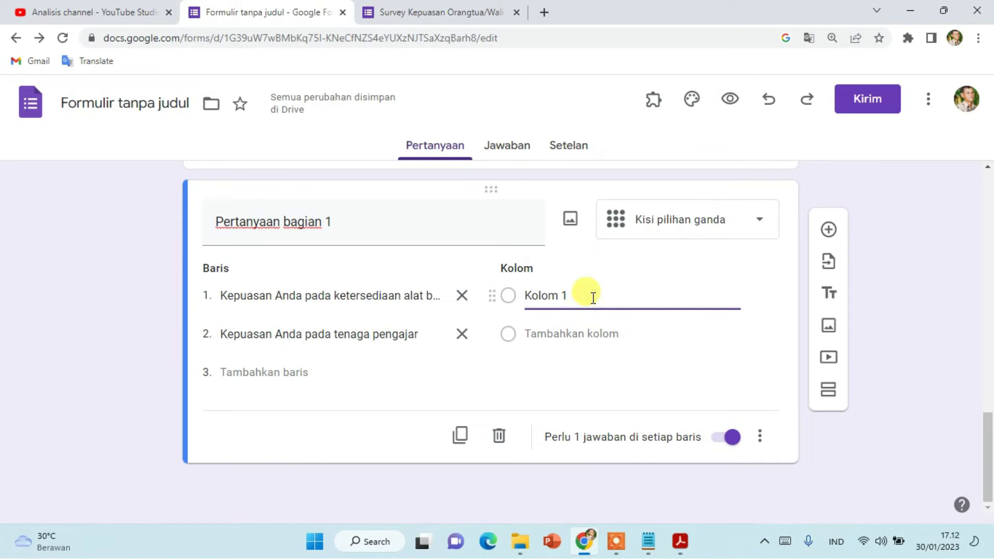
drag(593, 298, 529, 296)
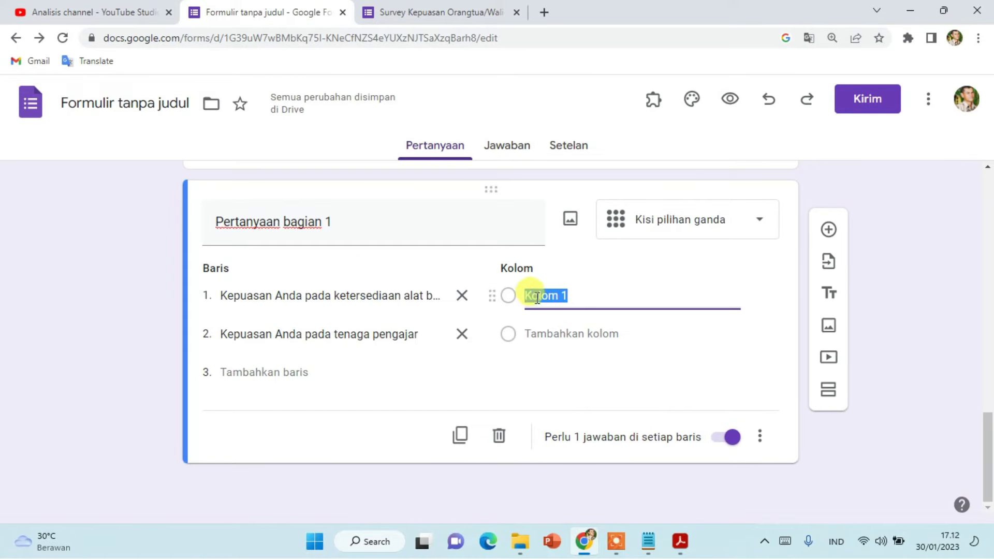
scroll(244, 239, up, 10)
scroll(244, 233, up, 2)
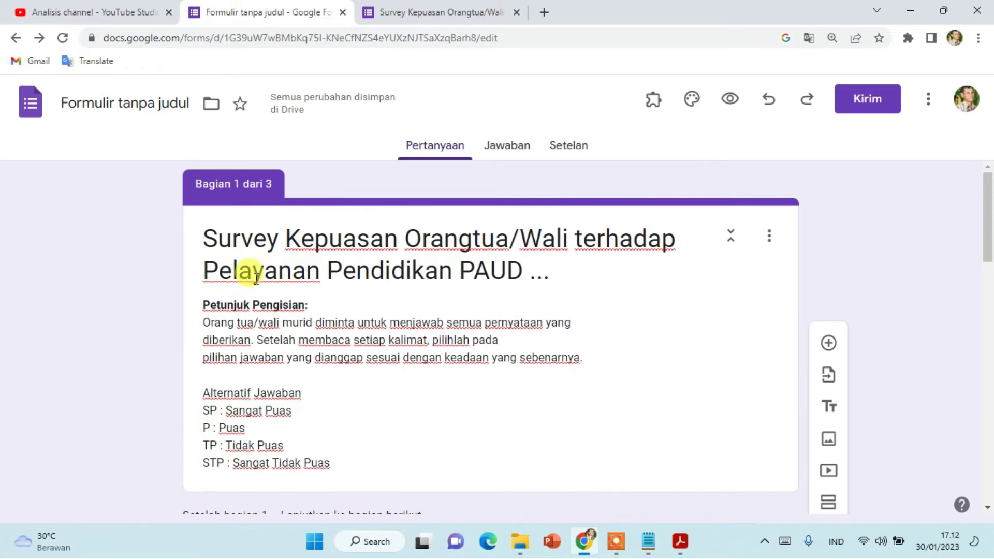
scroll(249, 258, down, 2)
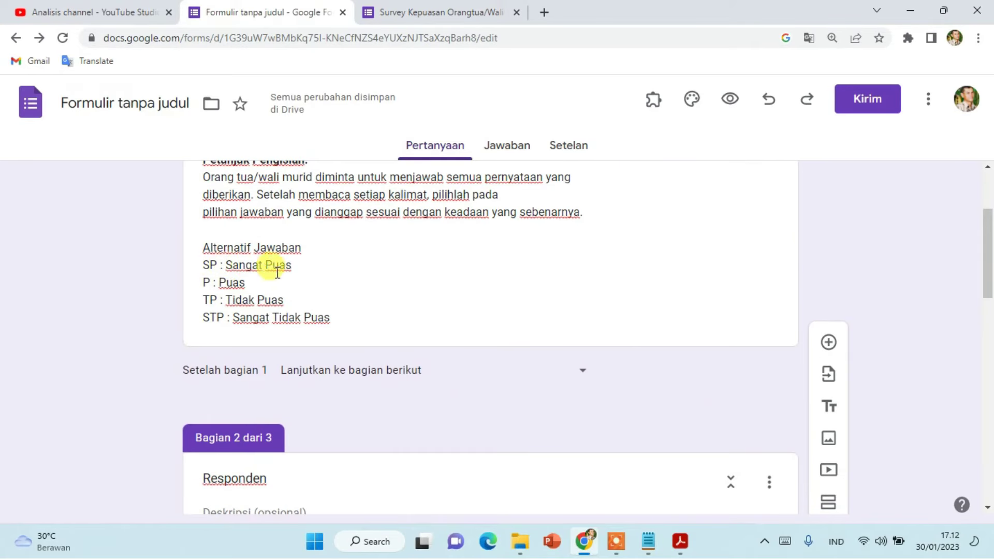
scroll(470, 301, down, 9)
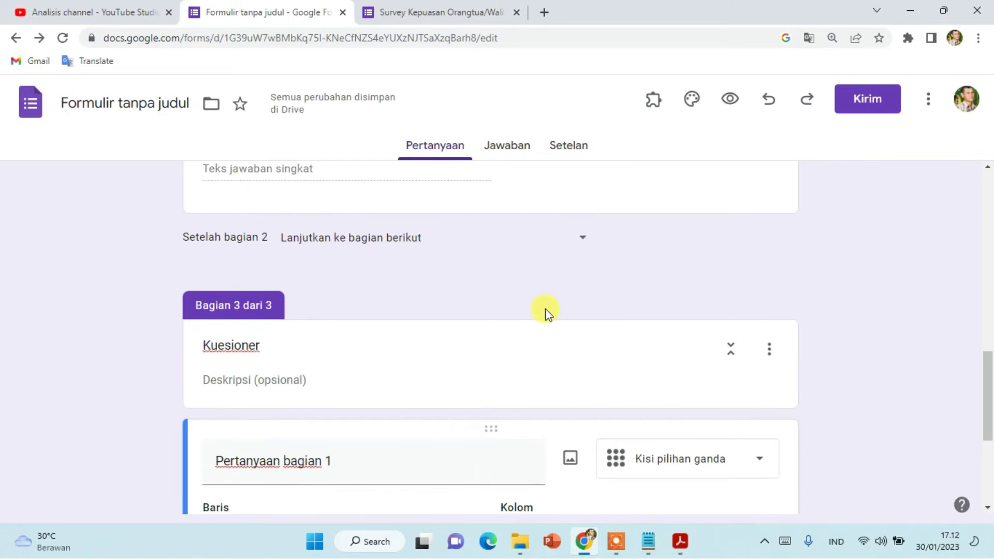
scroll(545, 311, down, 4)
click(586, 329)
text(Sangat P)
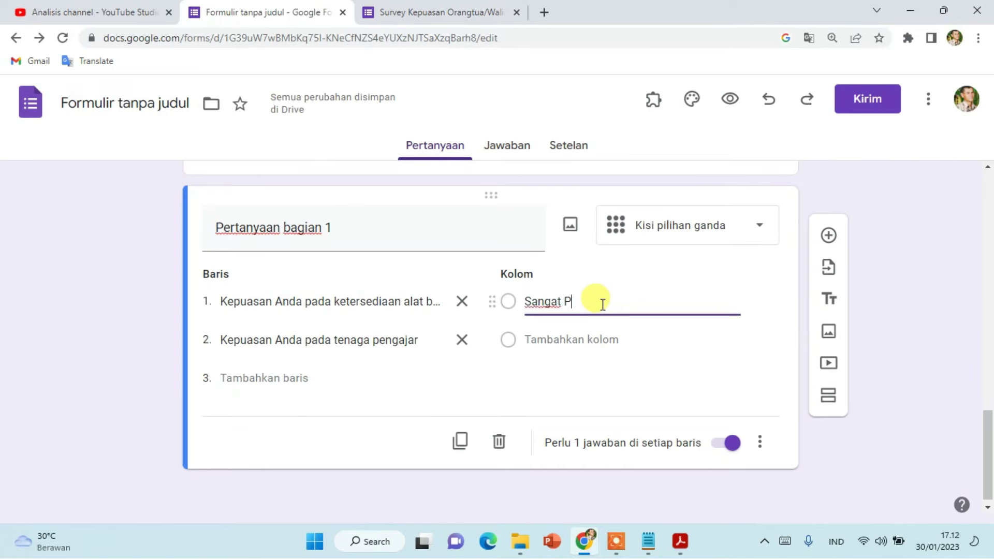
text(uas)
Add the columns "Puas", "Tidak Puas" and "Sangat Tidak Puas" to the grid question after "Sangat Puas"
click(566, 340)
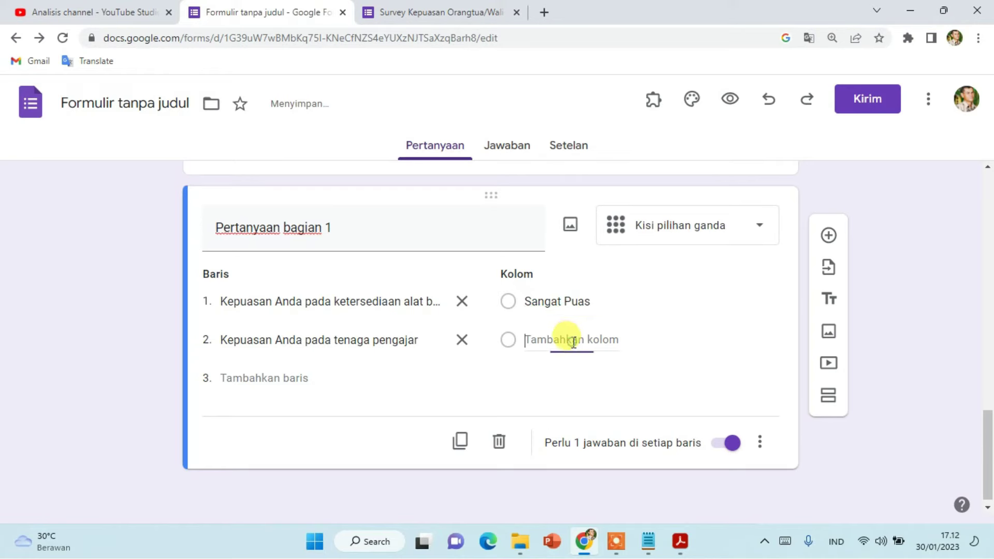
text(Puas)
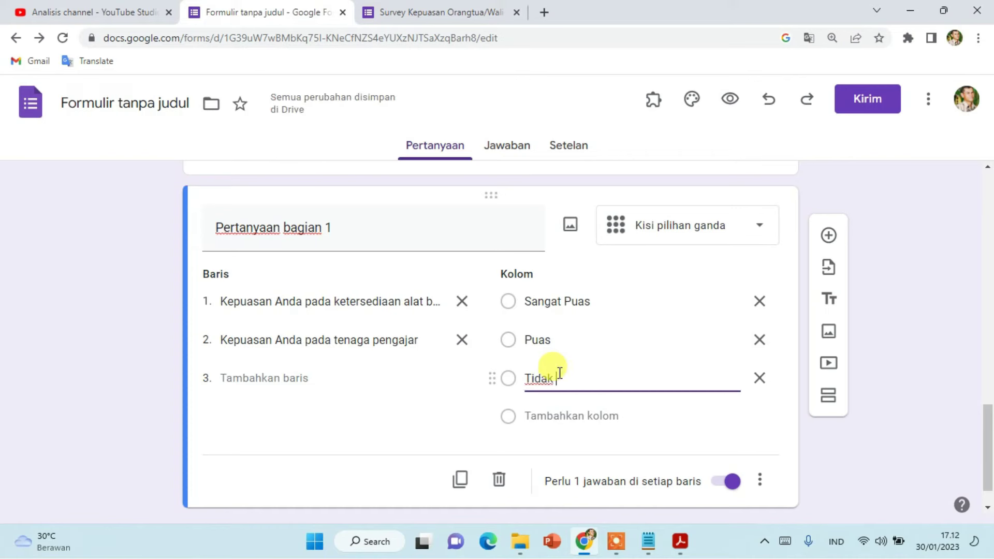
click(562, 415)
text(Sangat Tidak P)
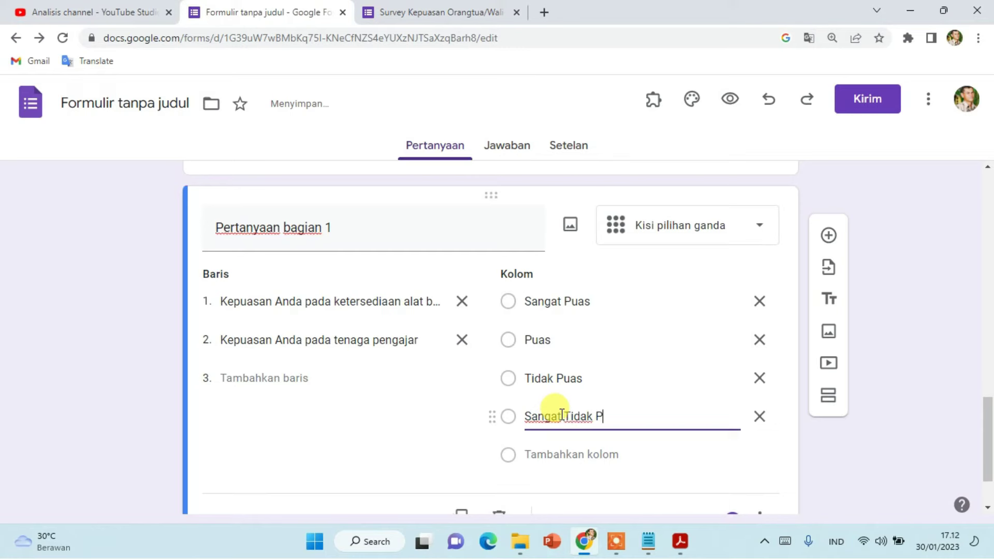
text(uas)
key(Return)
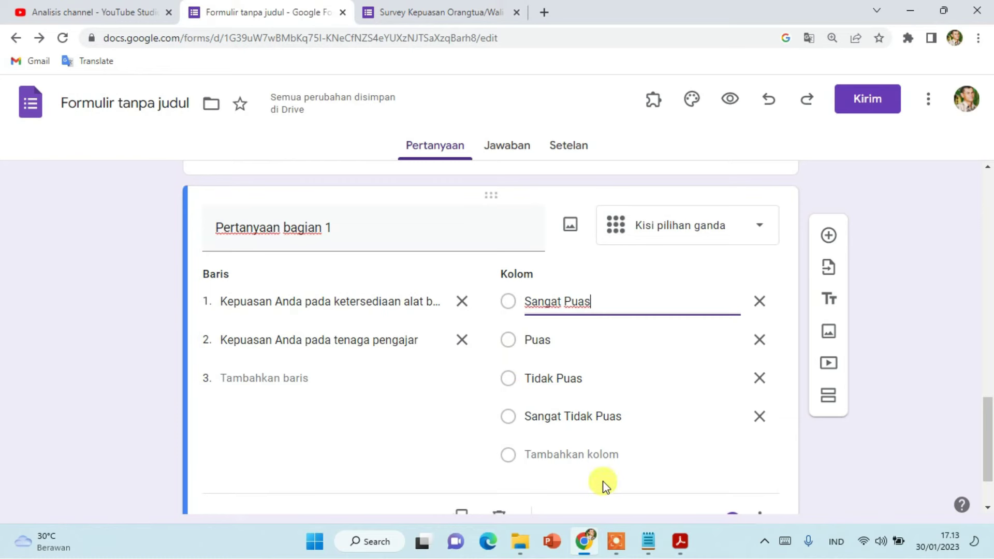
Preview the form and advance through the instructions and Responden sections to the grid in the Kuesioner section
click(731, 99)
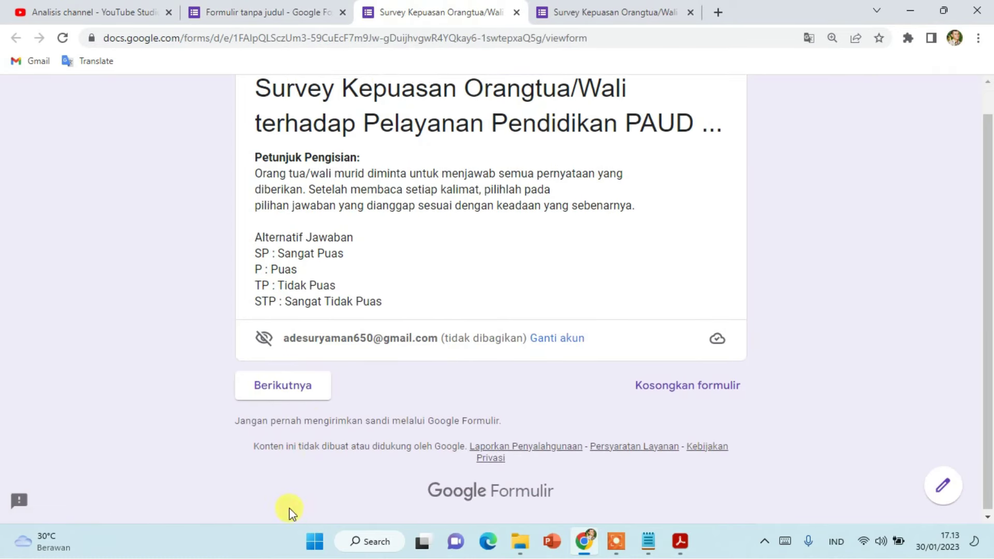
scroll(288, 511, down, 1)
click(301, 384)
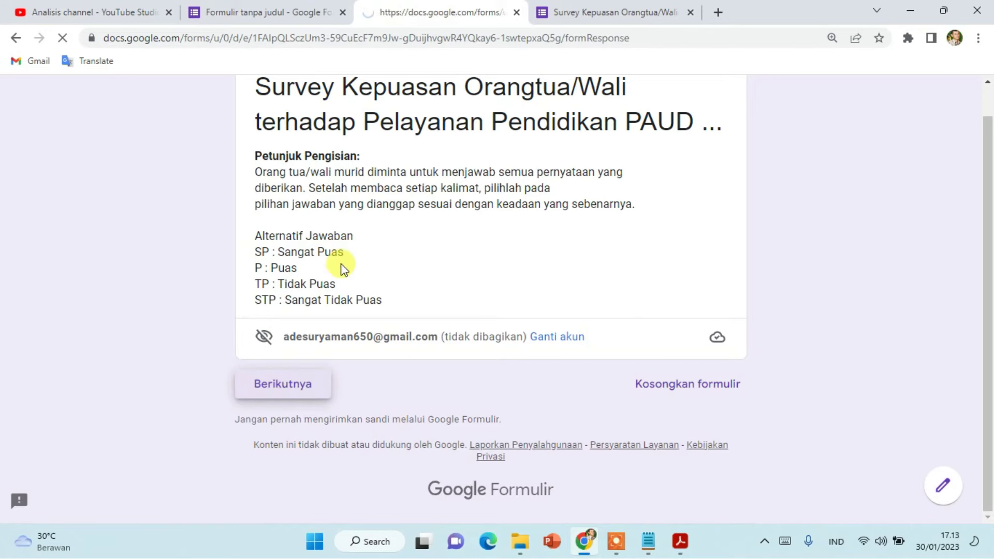
scroll(409, 315, down, 4)
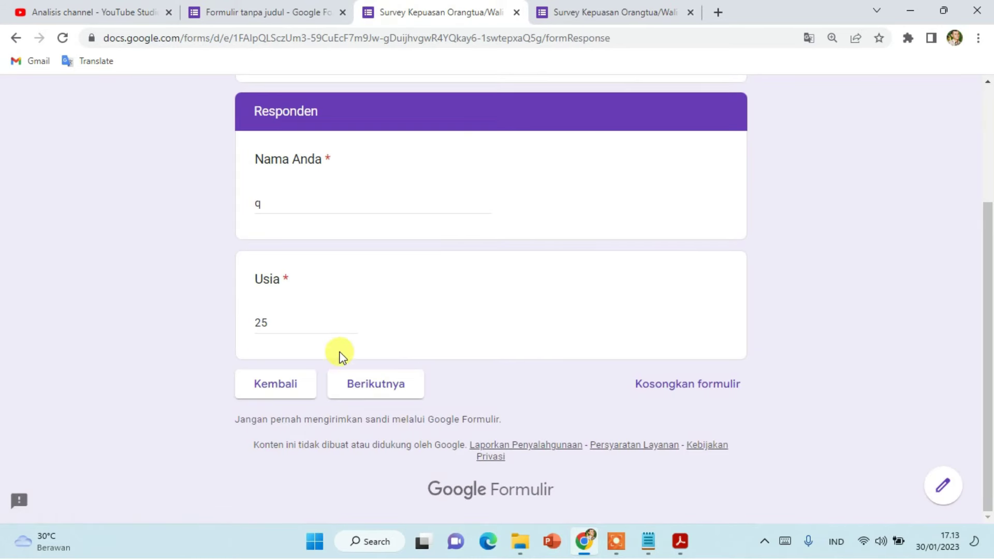
click(361, 385)
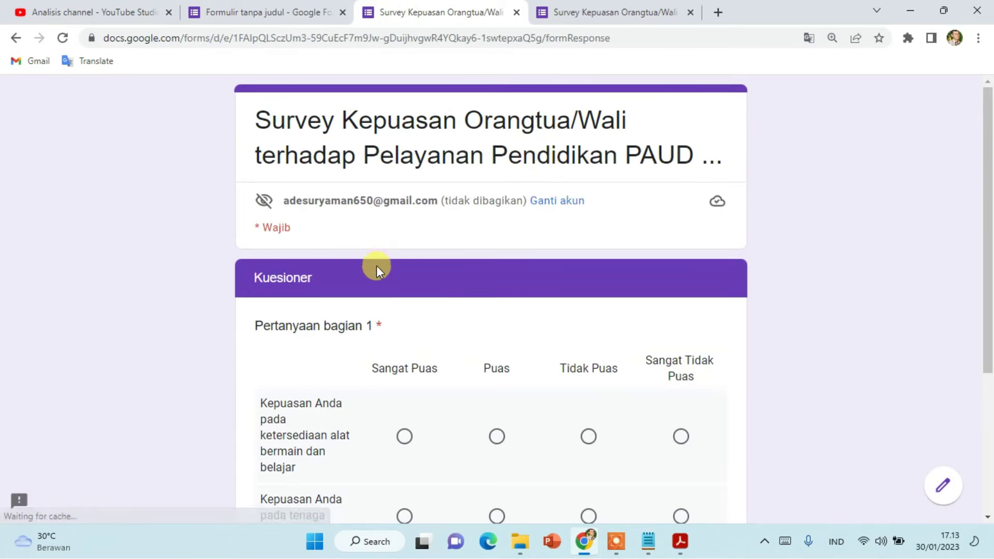
scroll(377, 266, down, 4)
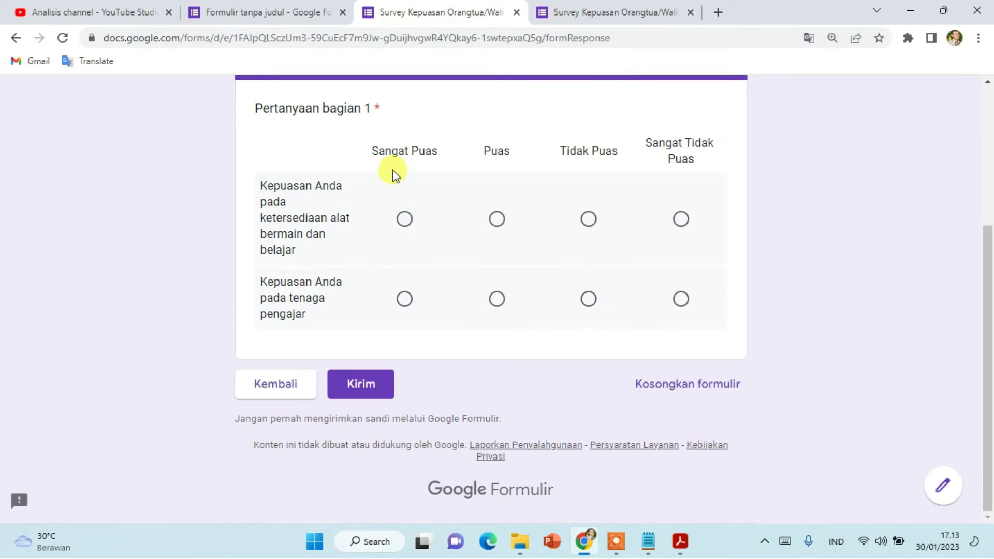
Test the preview grid by trying Sangat Puas, Puas and Tidak Puas answers, ending with Puas in both rows
click(404, 219)
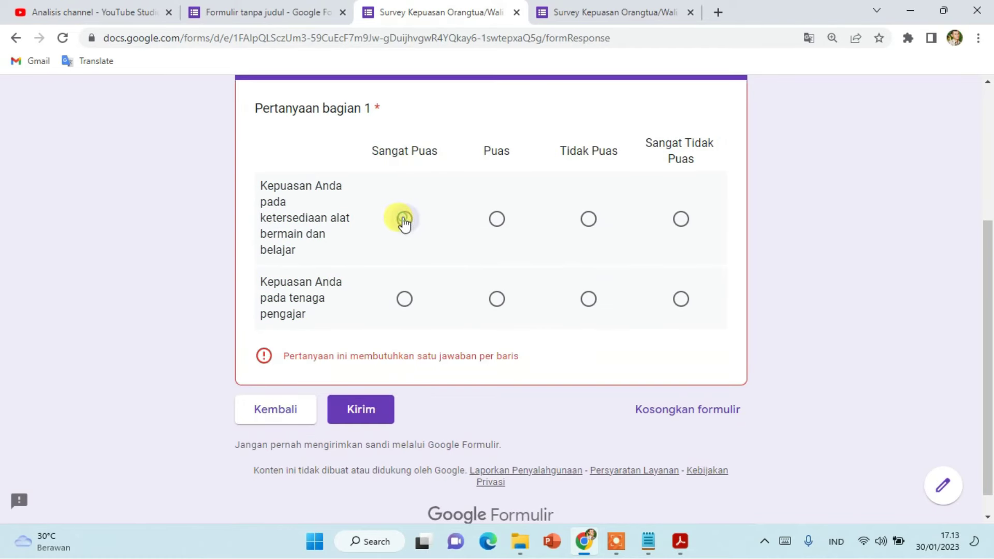
click(404, 300)
click(497, 219)
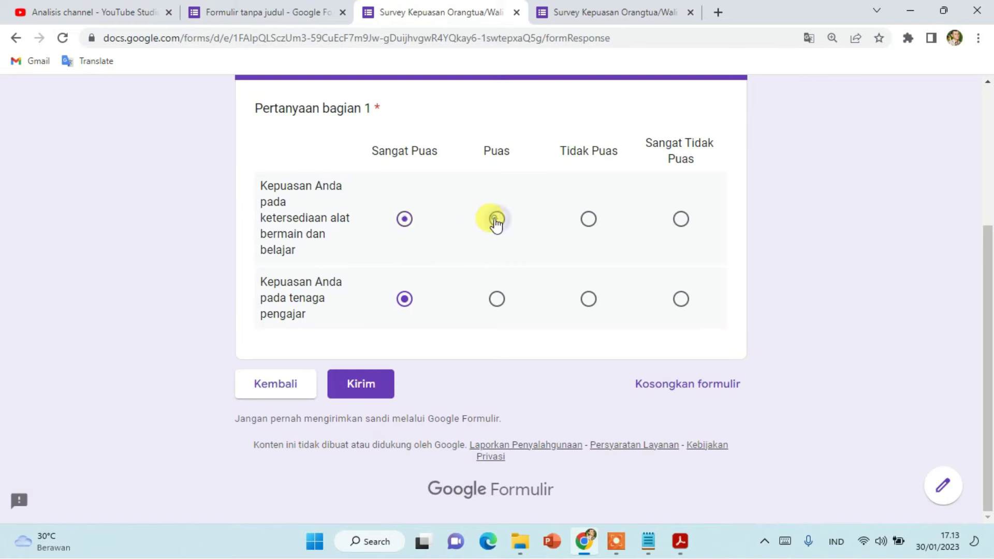
click(490, 299)
click(403, 218)
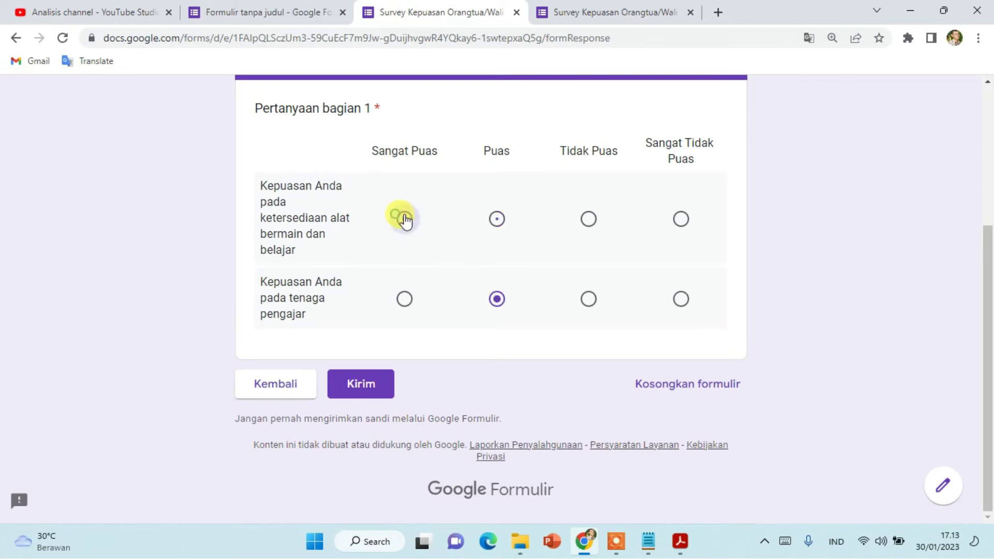
click(586, 223)
click(587, 300)
click(490, 226)
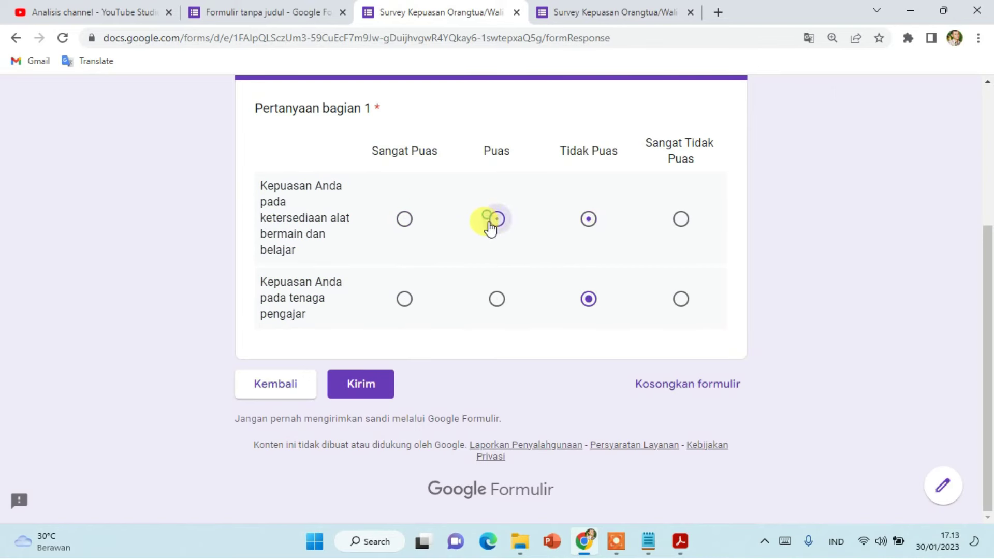
click(497, 298)
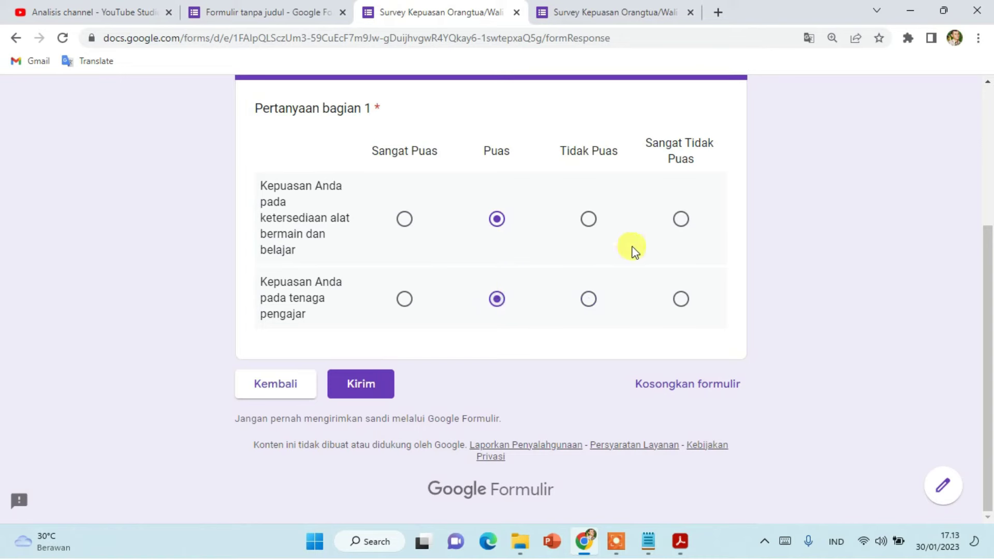
Return to the form editor, check the grid question's additional options, and go back to the start of the form
click(341, 11)
scroll(674, 425, down, 2)
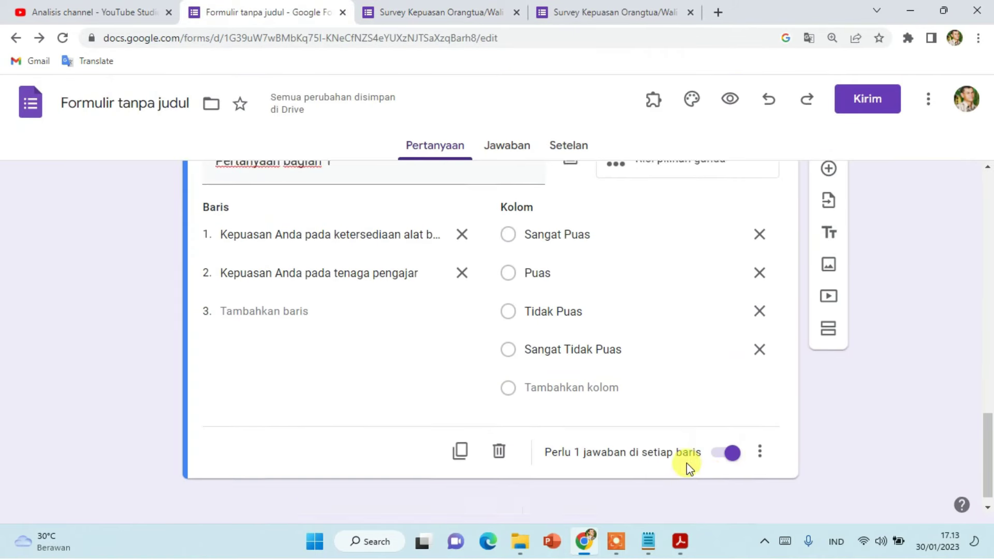
click(761, 436)
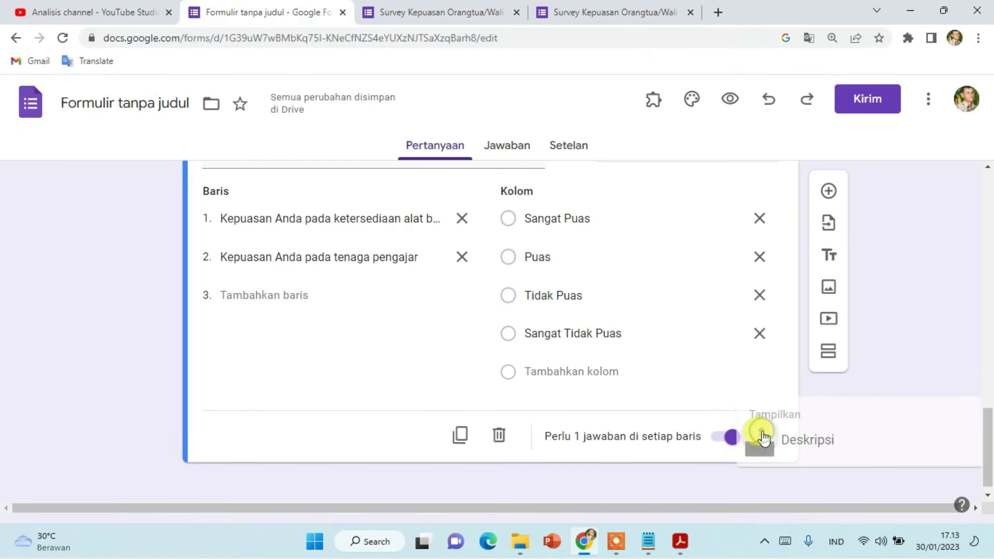
click(588, 472)
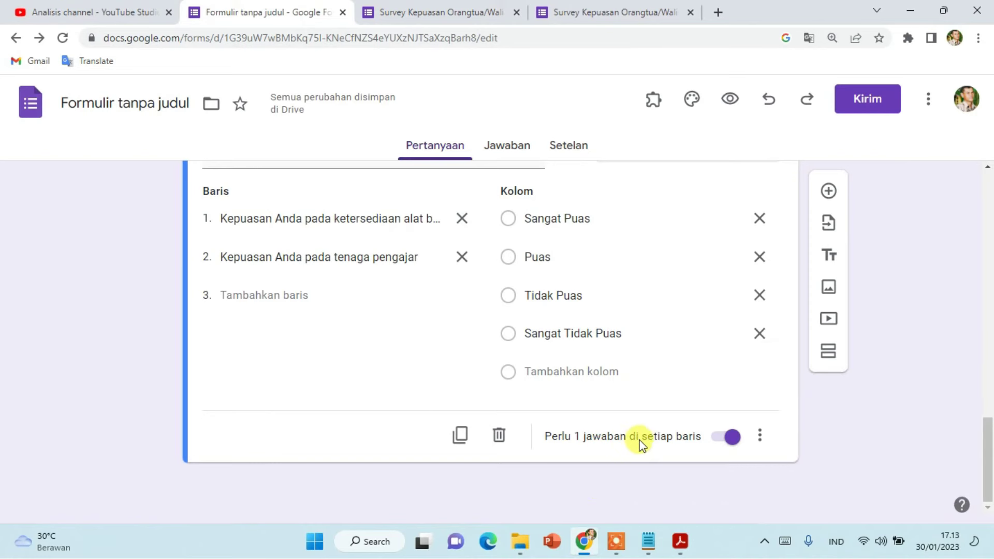
scroll(532, 332, up, 10)
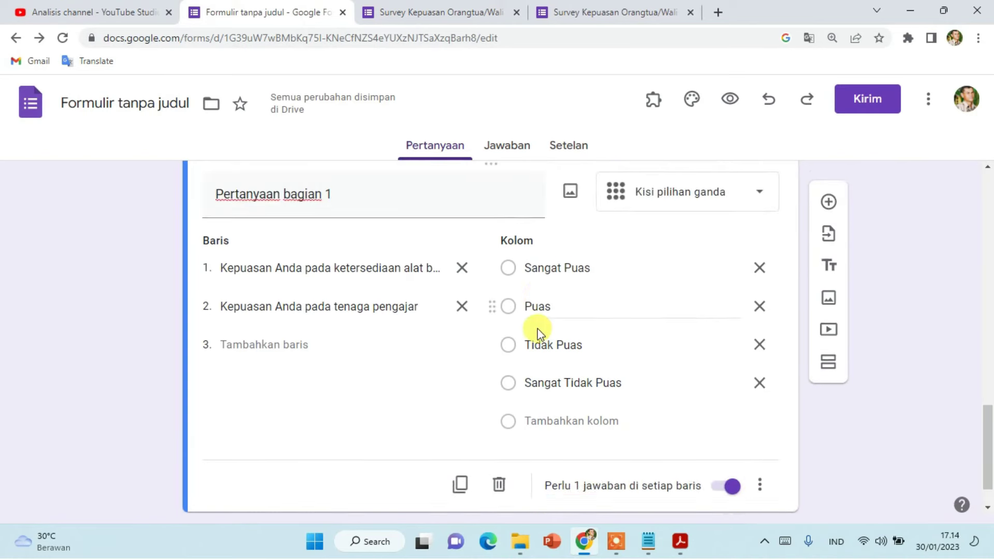
scroll(570, 306, up, 3)
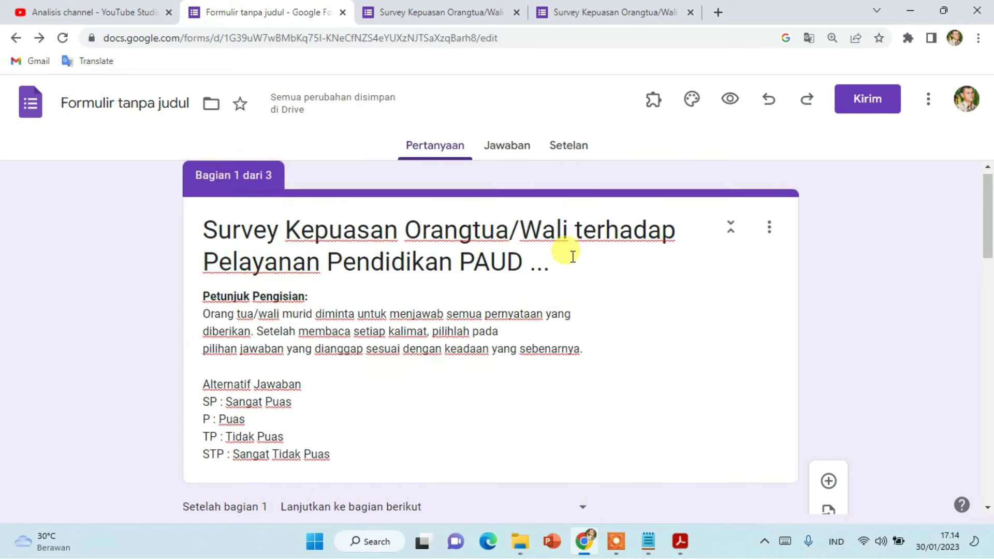
In the form's response settings, turn on the limit of one response per respondent (Batasi ke 1 jawaban)
click(574, 149)
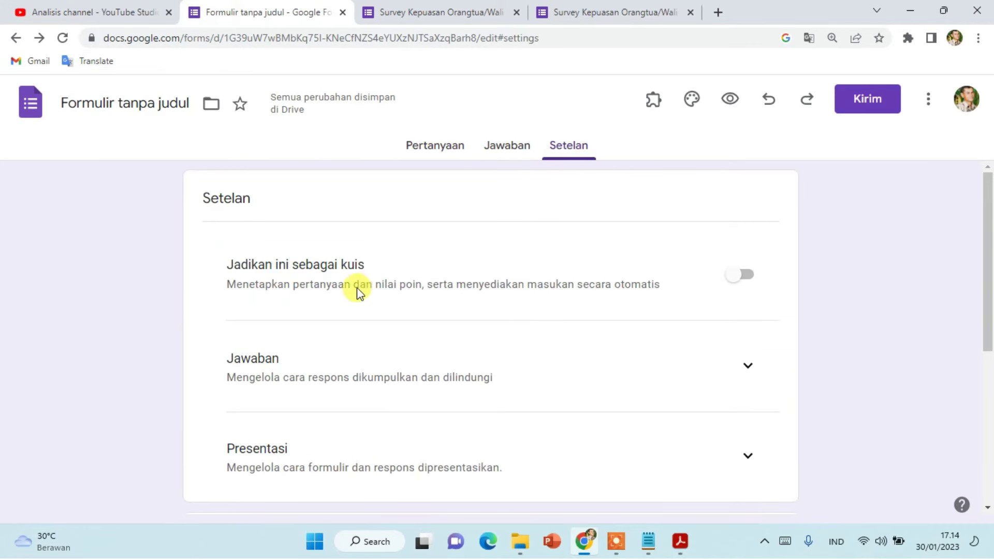
click(747, 368)
scroll(334, 350, down, 4)
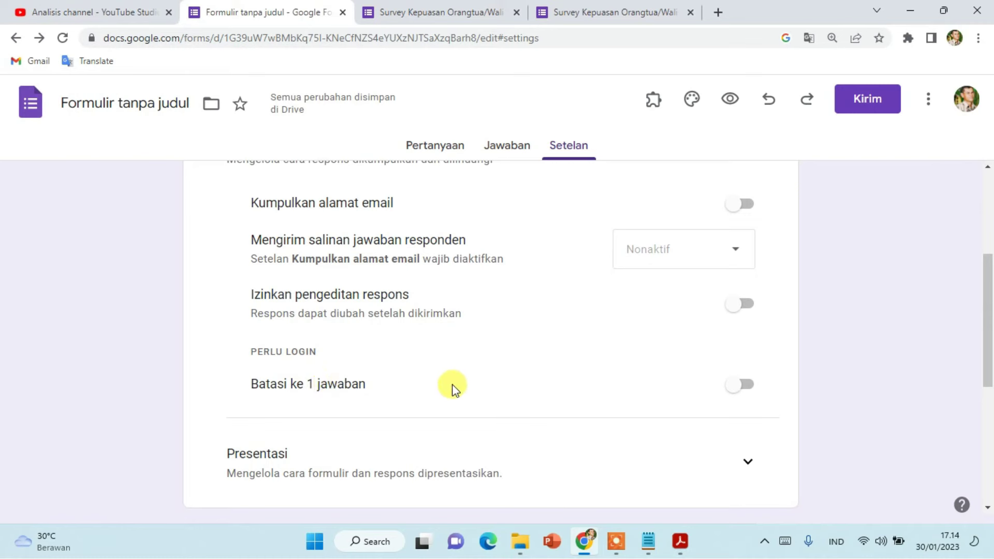
click(741, 385)
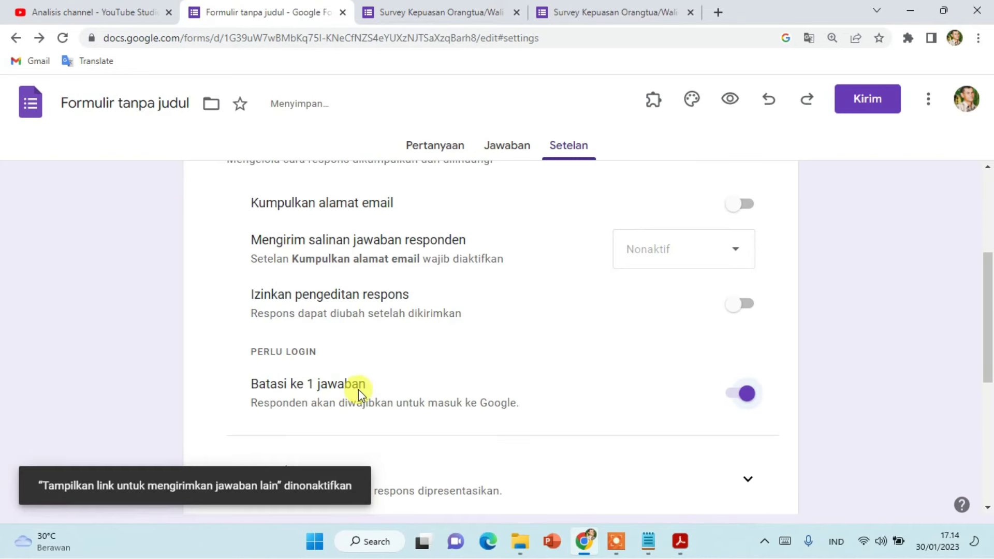
scroll(825, 411, up, 1)
View the responses page, then open the theme settings and examine the header font choices and other text styles
click(507, 145)
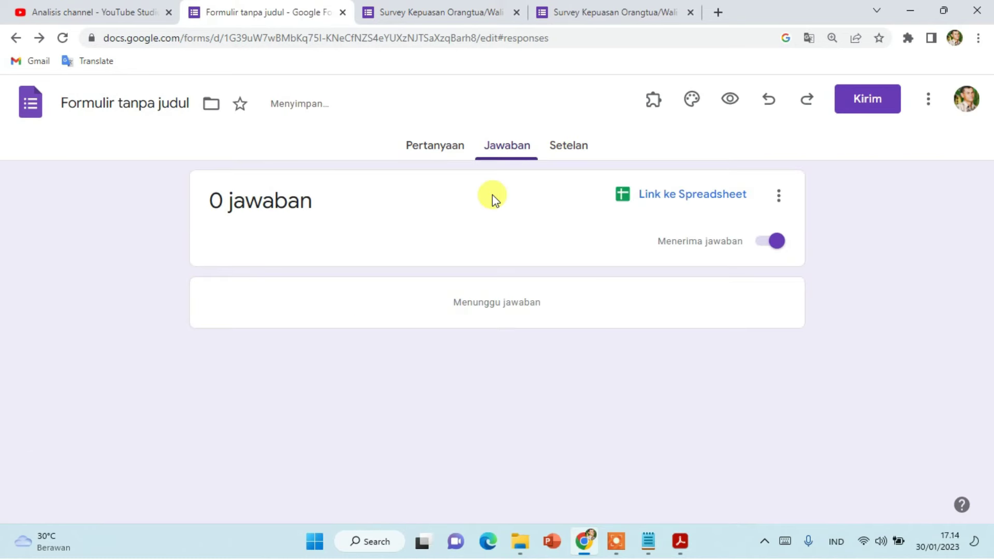
click(693, 106)
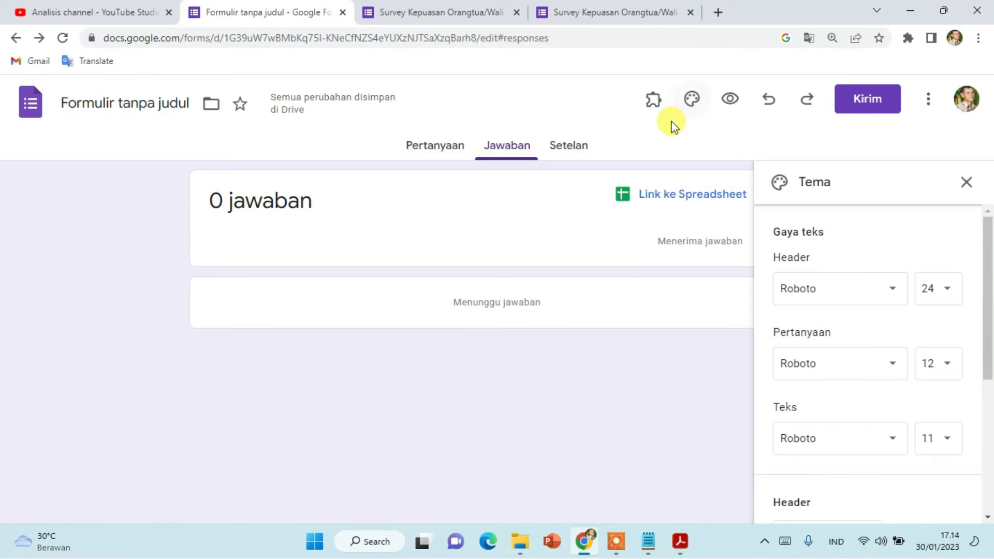
scroll(849, 287, down, 1)
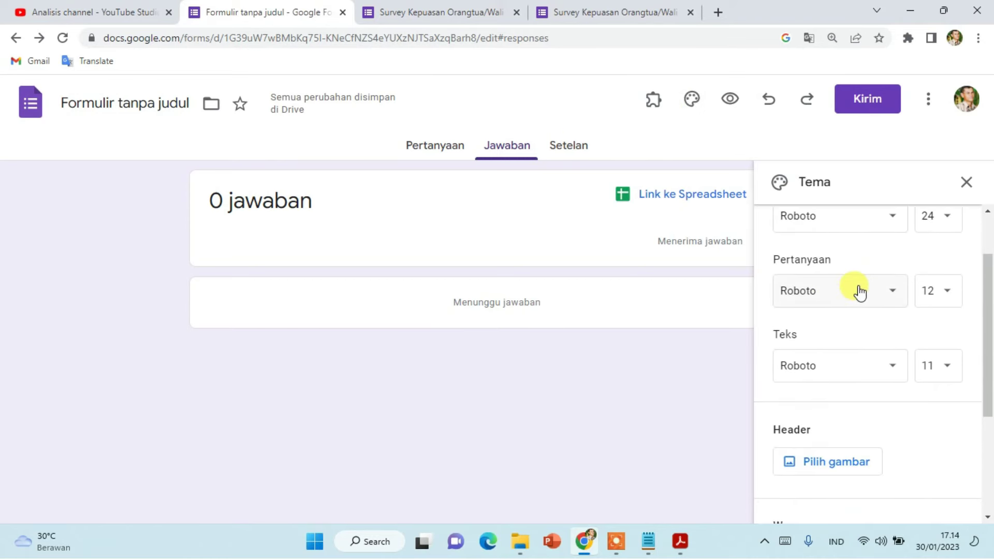
scroll(828, 311, up, 1)
scroll(829, 311, up, 1)
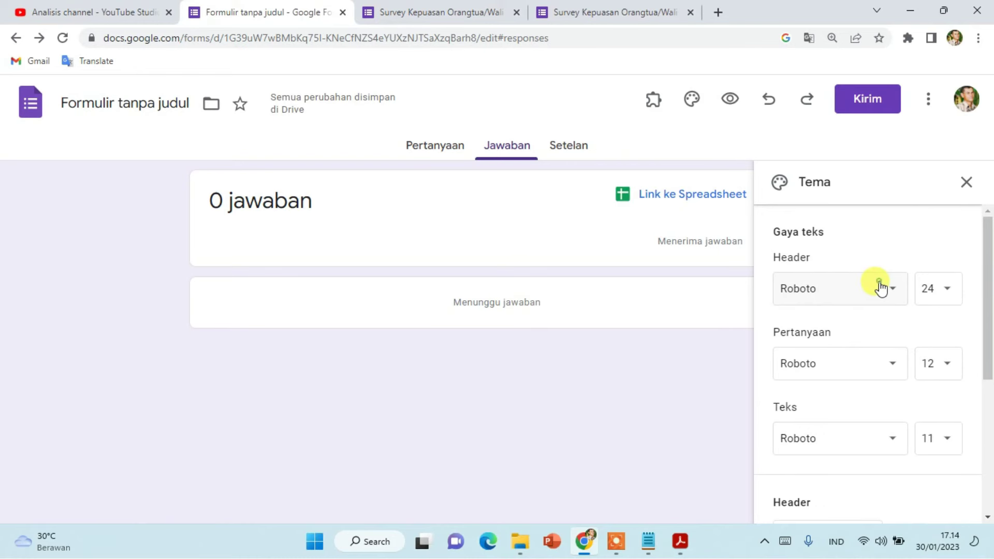
click(880, 289)
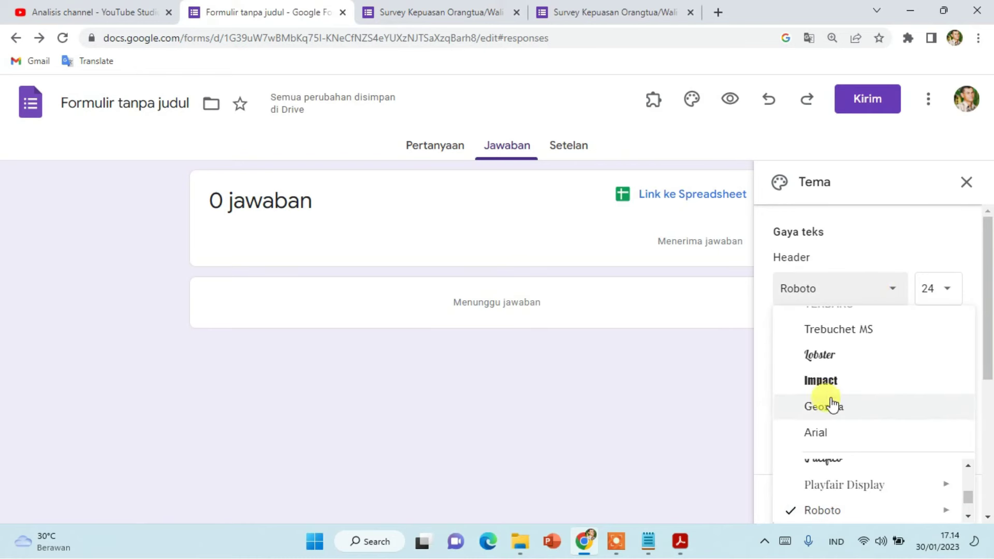
click(751, 361)
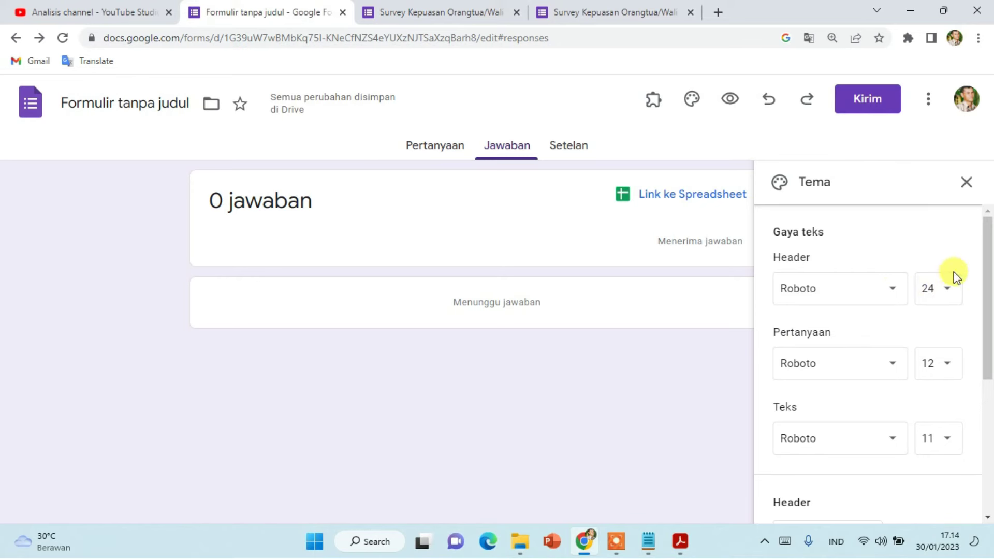
scroll(812, 348, down, 2)
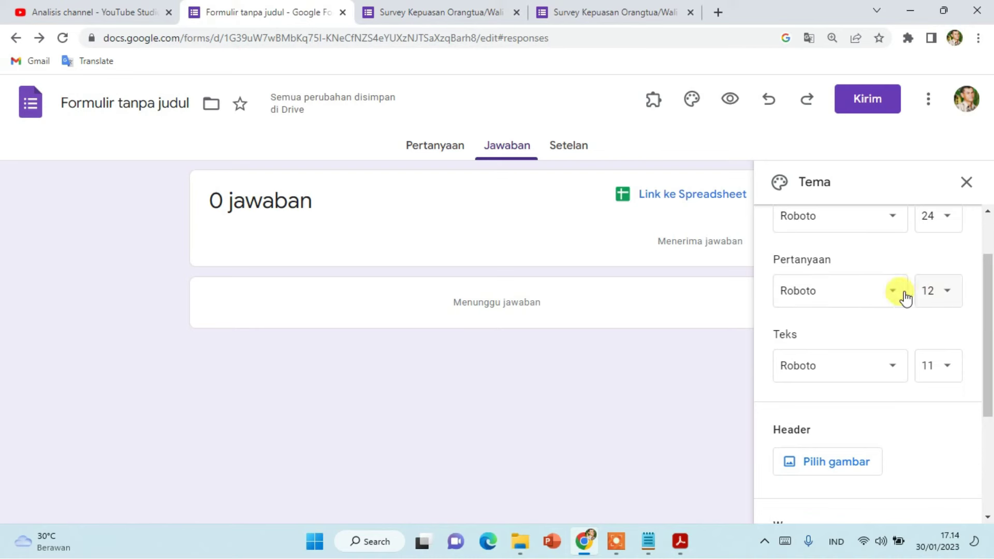
scroll(832, 325, down, 2)
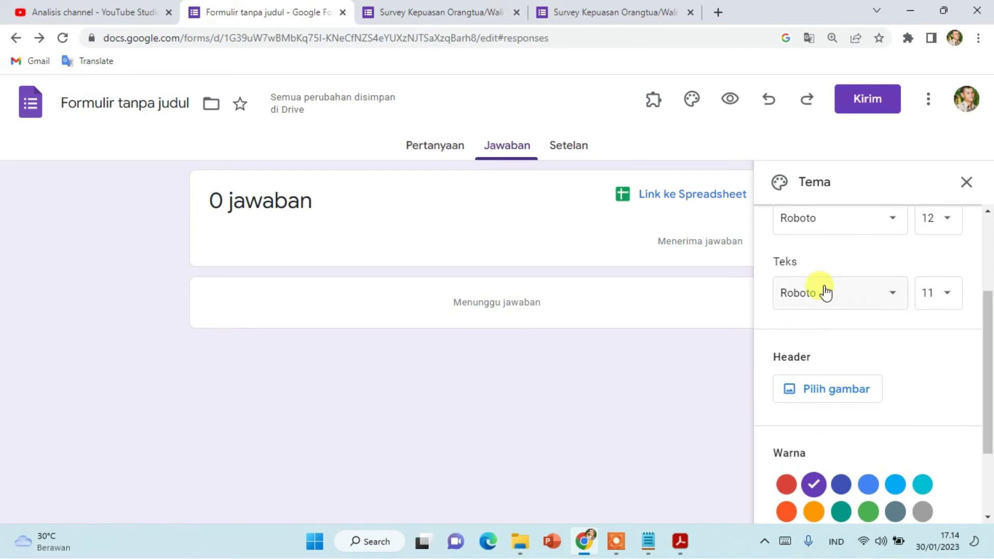
Insert the stationery and coffee cup picture from the Kantor dan Sekolah theme images as the form header and close the theme settings
click(818, 387)
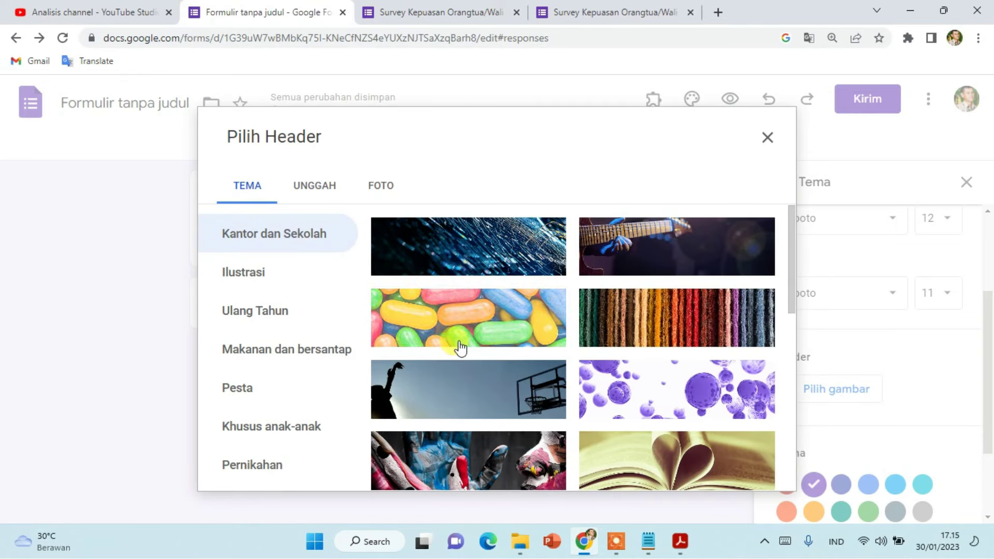
scroll(455, 344, down, 3)
scroll(511, 341, down, 10)
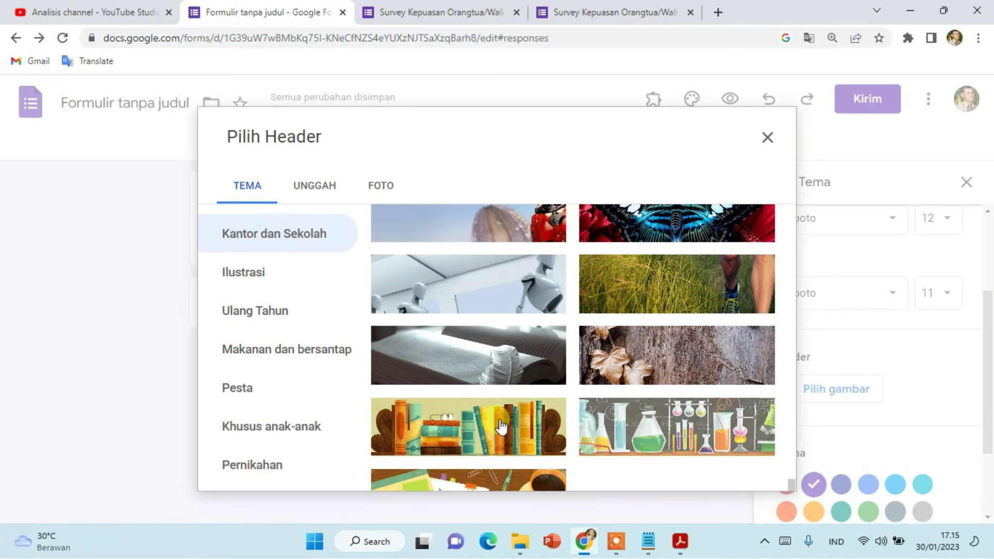
click(488, 483)
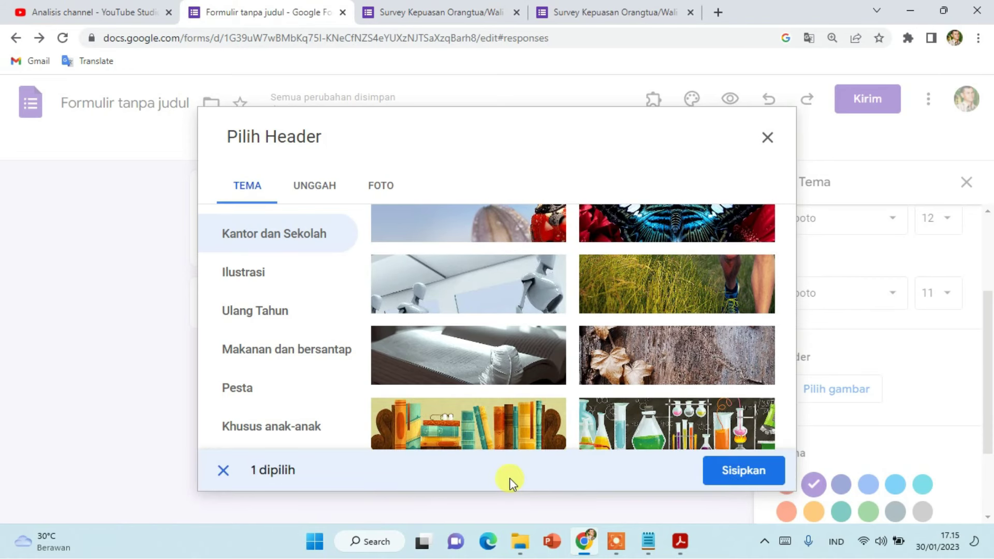
click(728, 473)
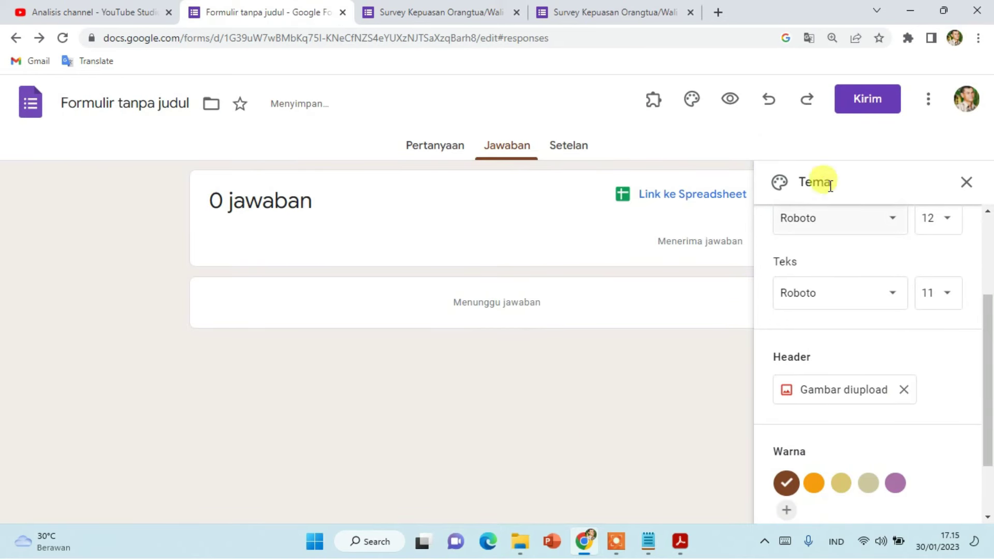
click(966, 182)
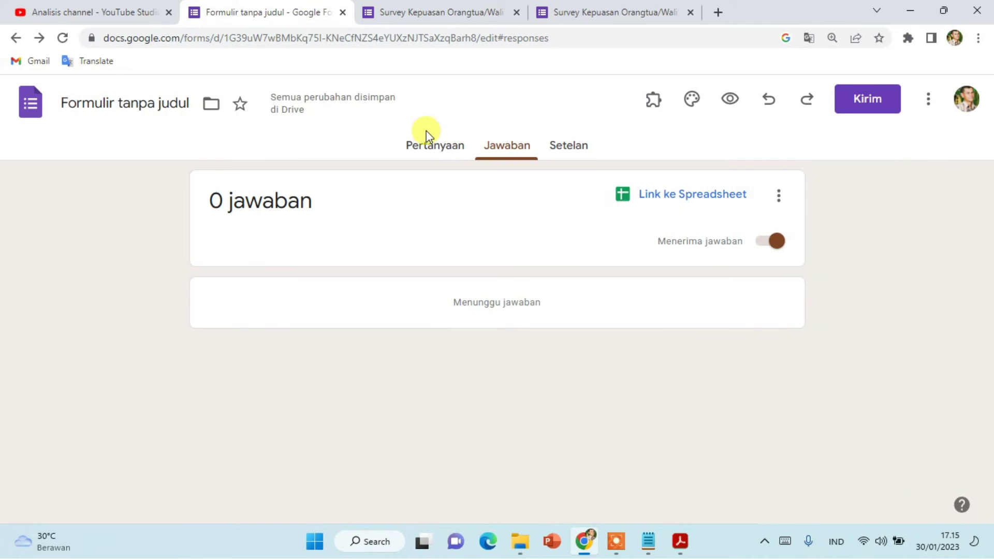
Return to the form's questions and review its sections beneath the header image
click(429, 153)
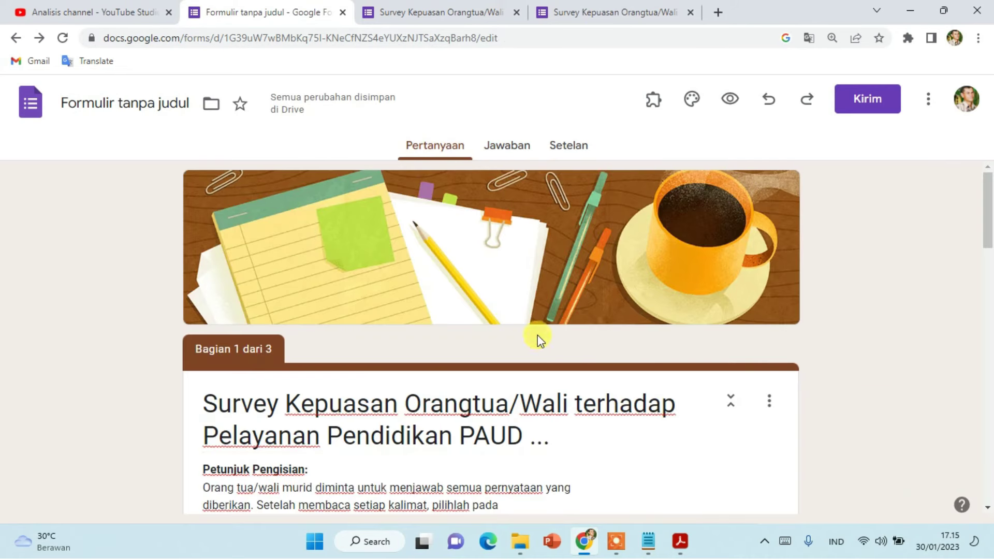
scroll(517, 362, down, 14)
scroll(508, 396, up, 6)
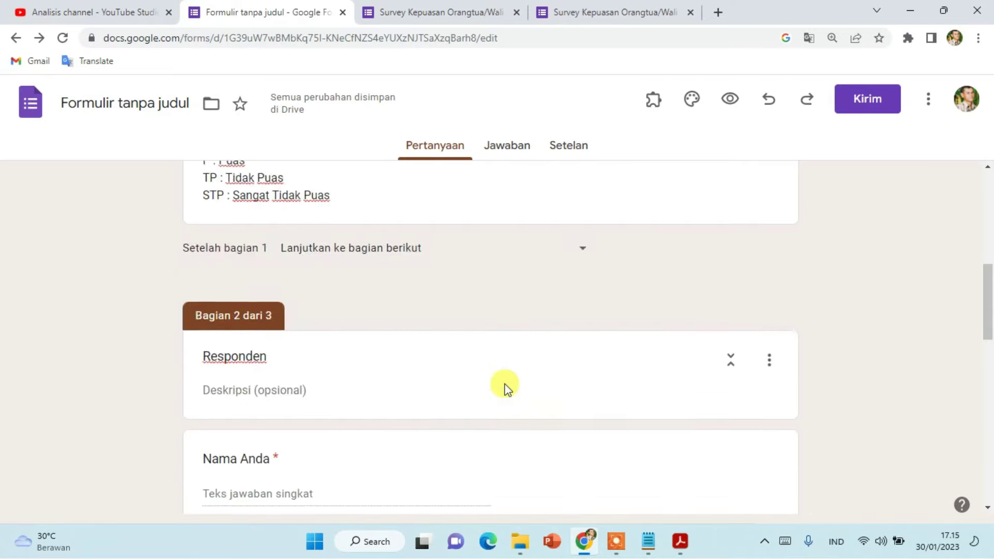
scroll(507, 388, up, 10)
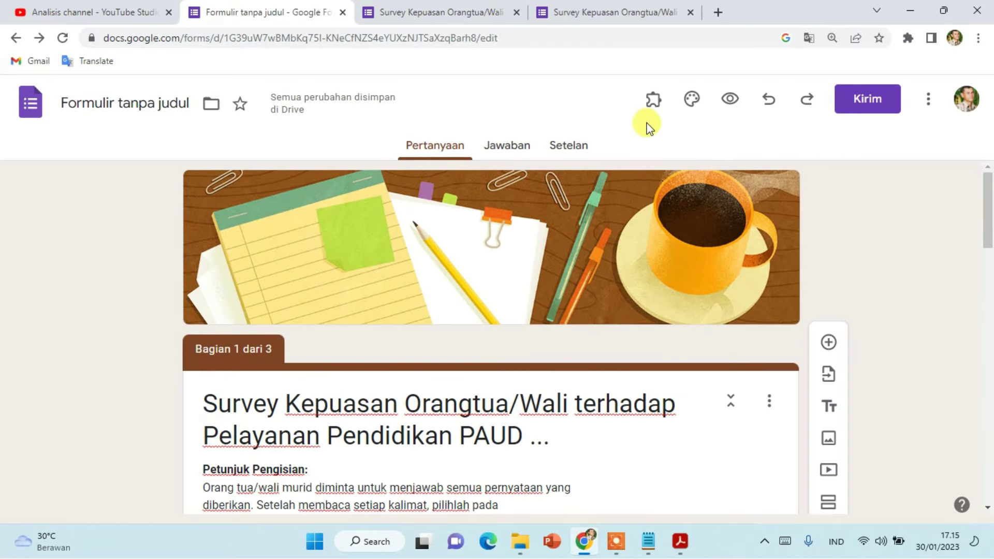
Open the form's sending options and examine the email, link and HTML embed methods, including the email recipient field
click(860, 110)
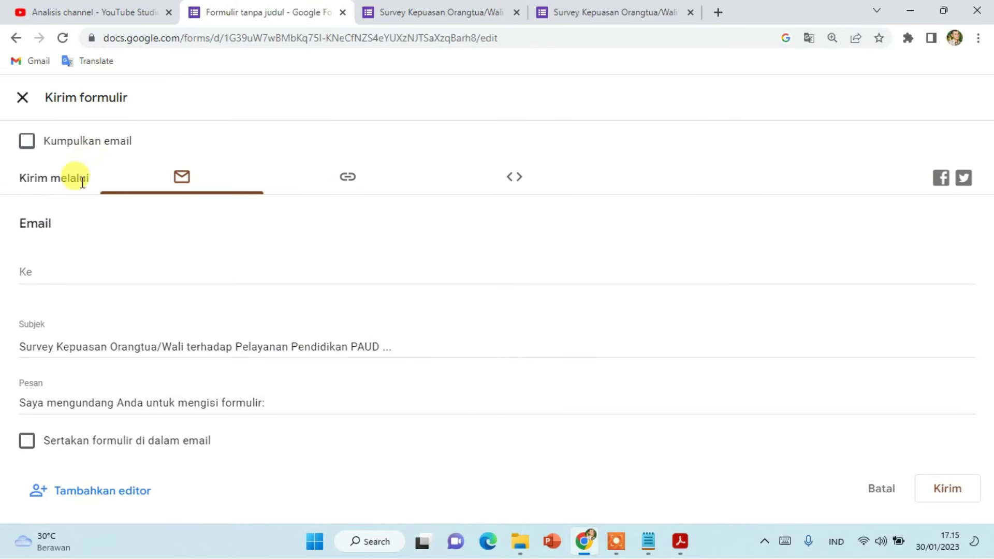
click(356, 184)
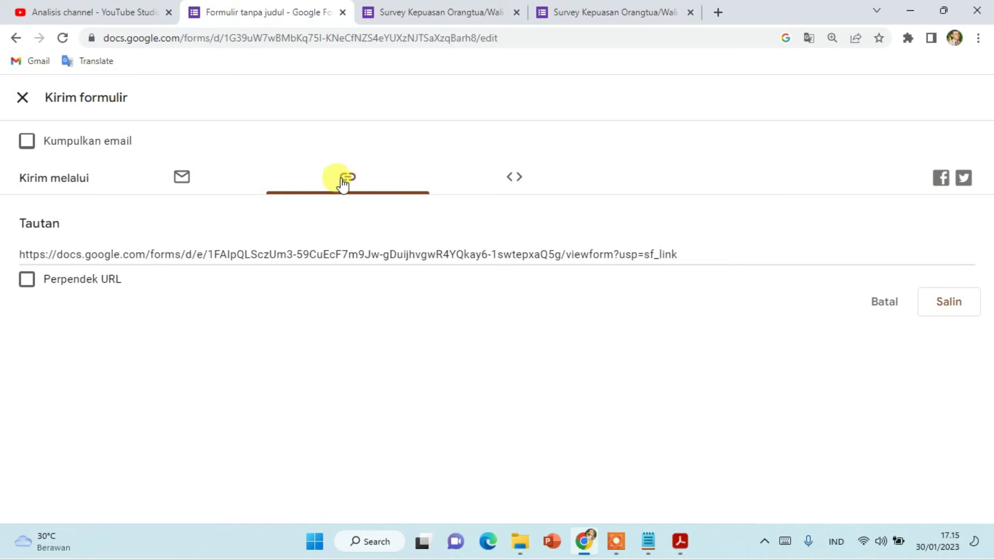
click(498, 180)
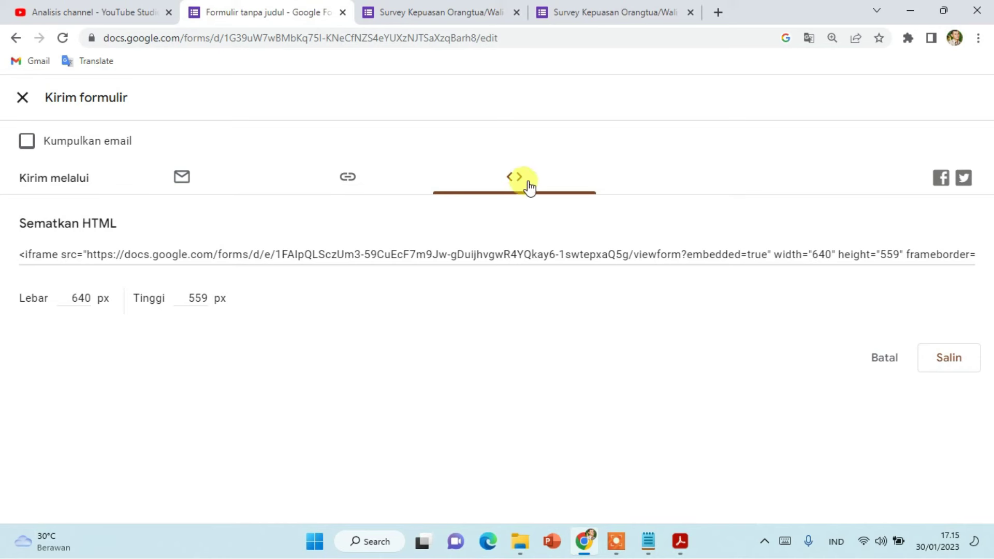
click(171, 174)
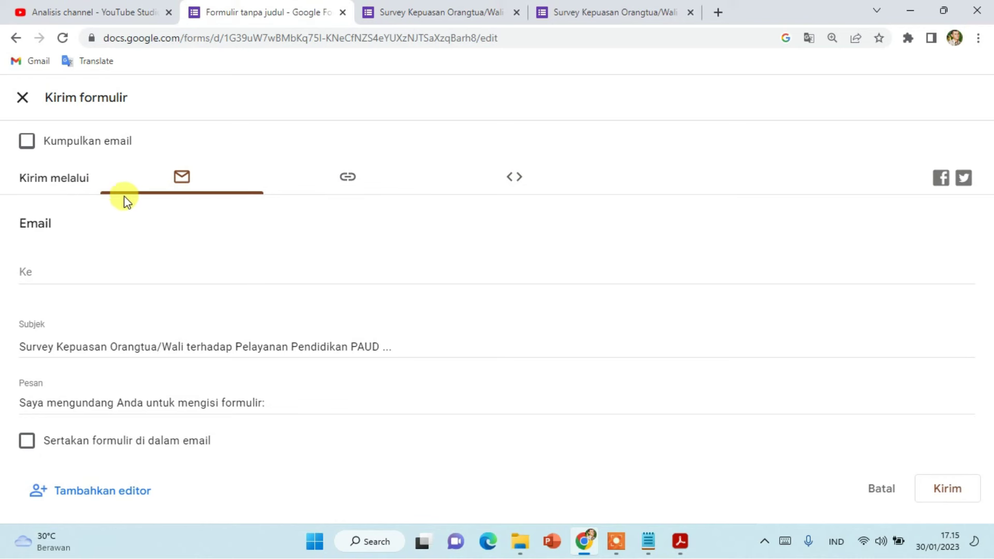
click(47, 270)
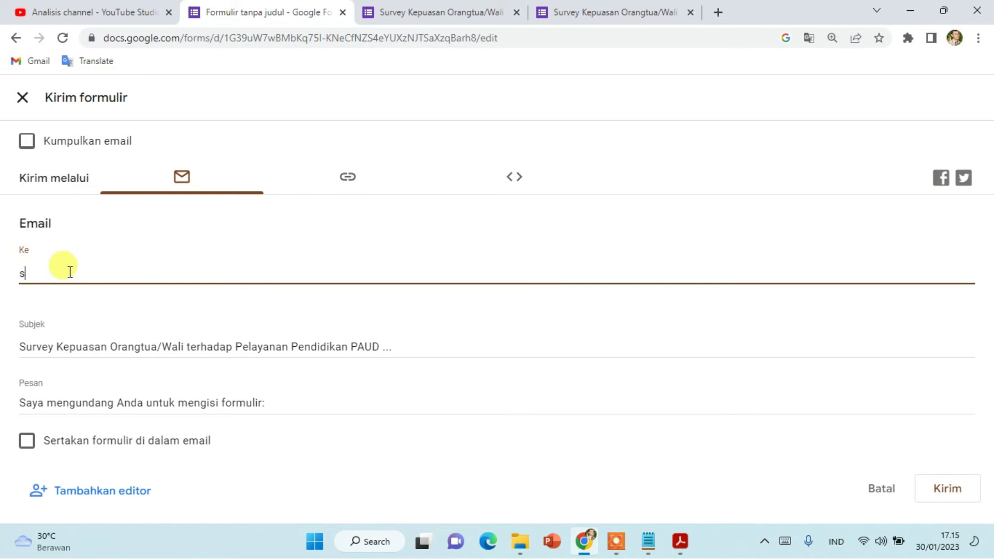
key(BackSpace)
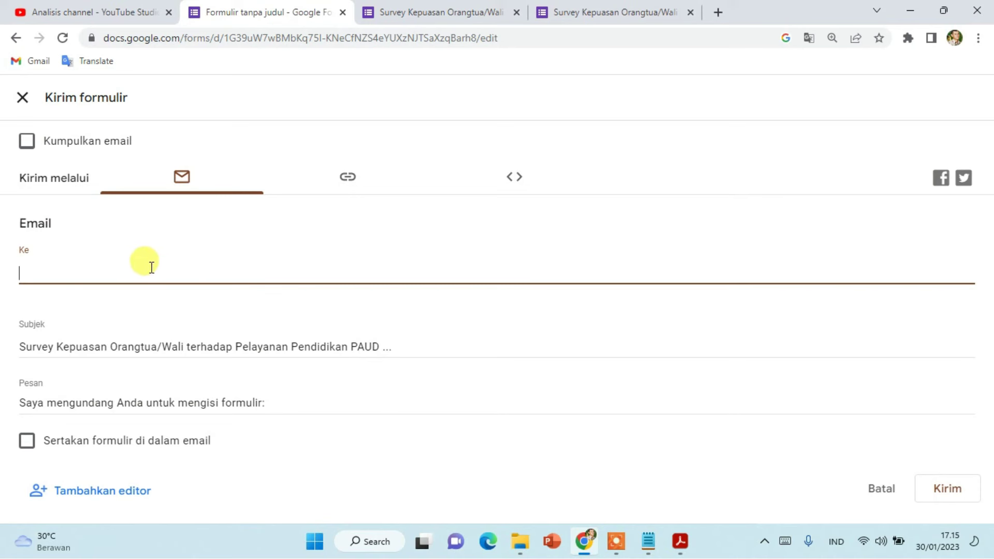
Shorten the form's share link (Perpendek URL), copy it, and close the sending options
click(347, 178)
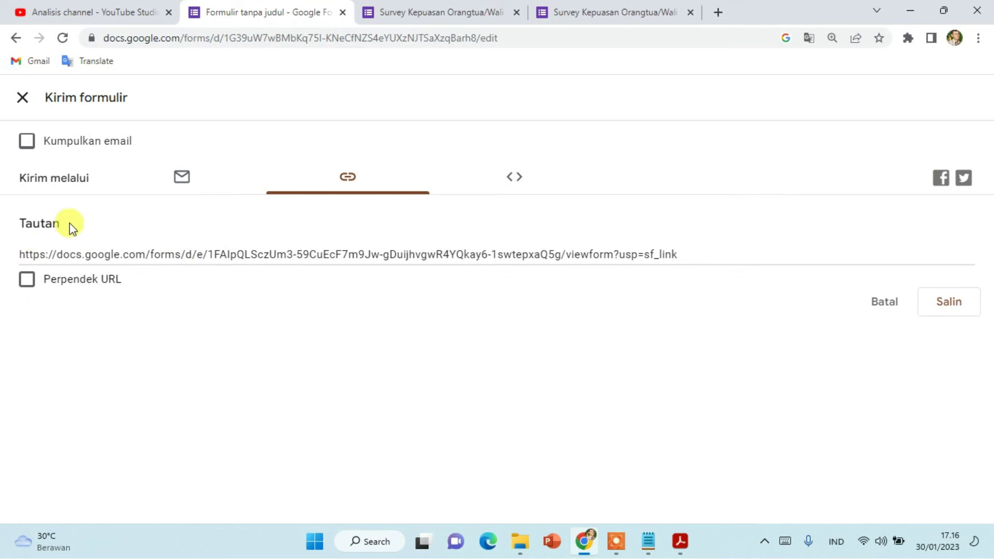
click(22, 282)
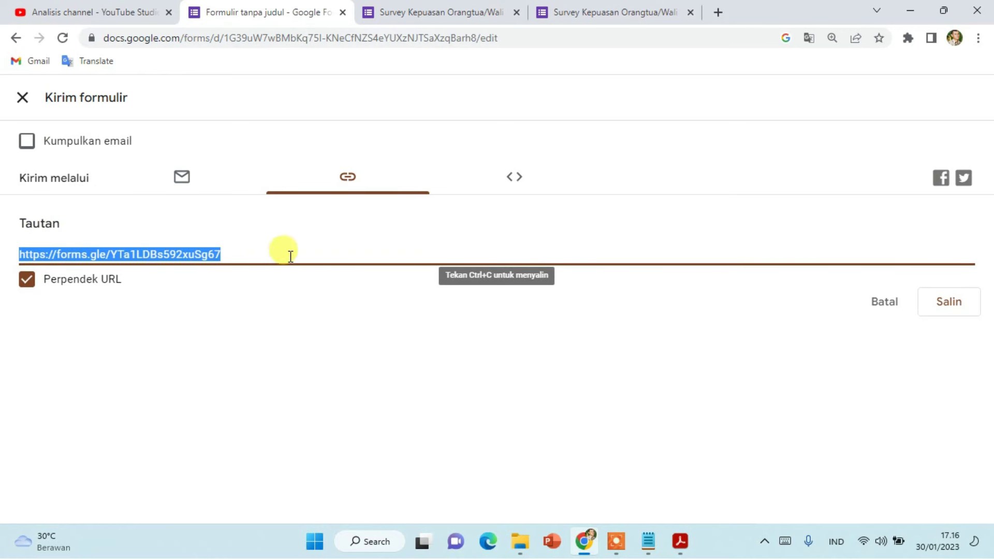
click(950, 307)
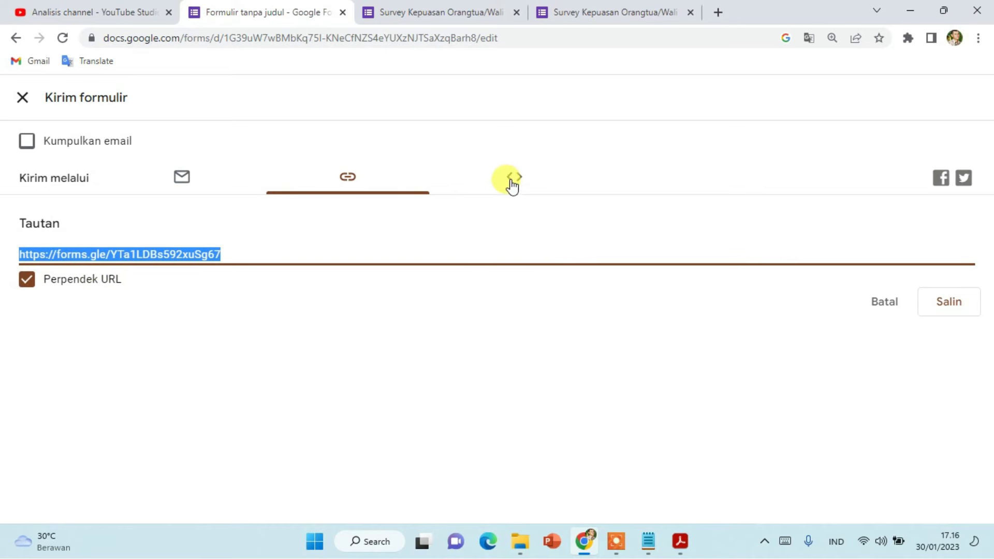
click(23, 97)
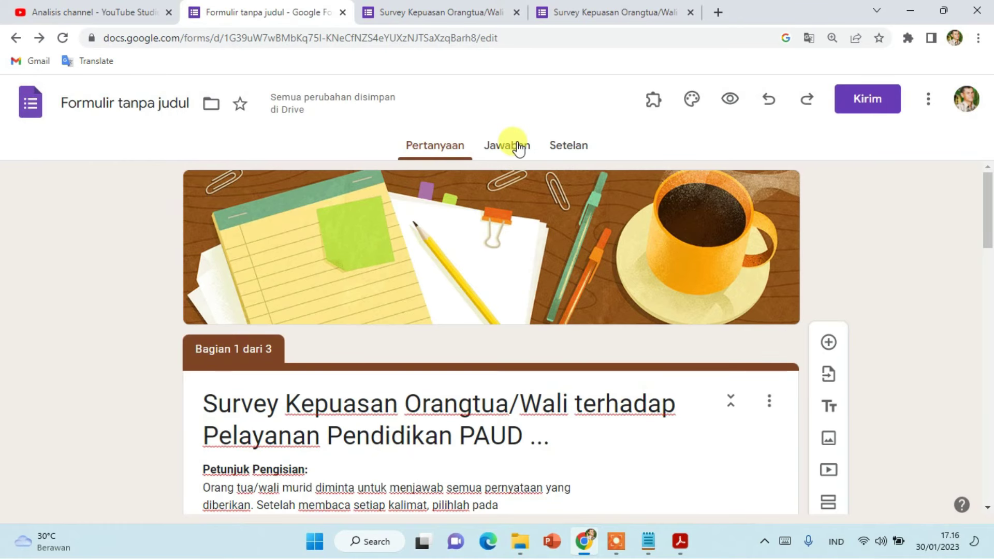
View the form's responses and examine the additional response options, such as the CSV download
click(519, 147)
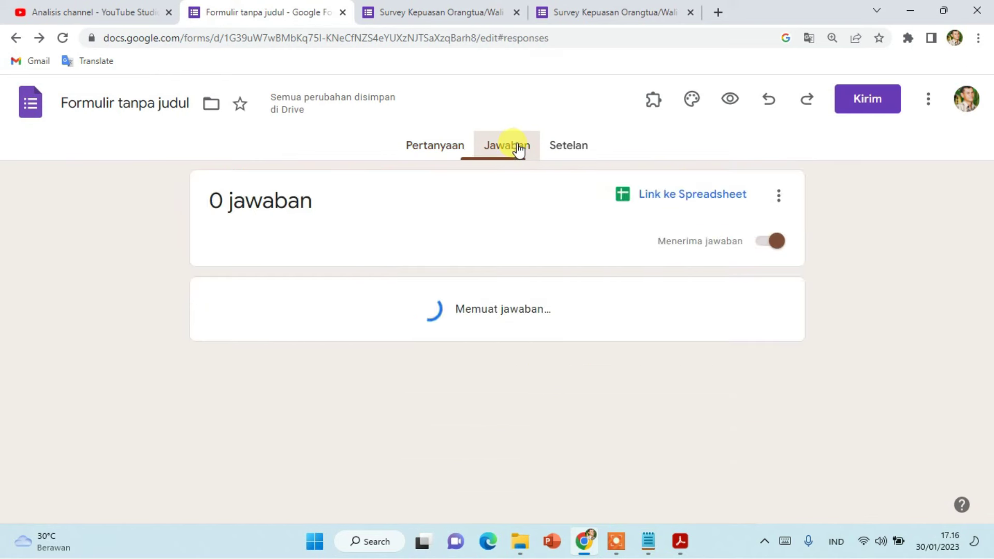
click(780, 196)
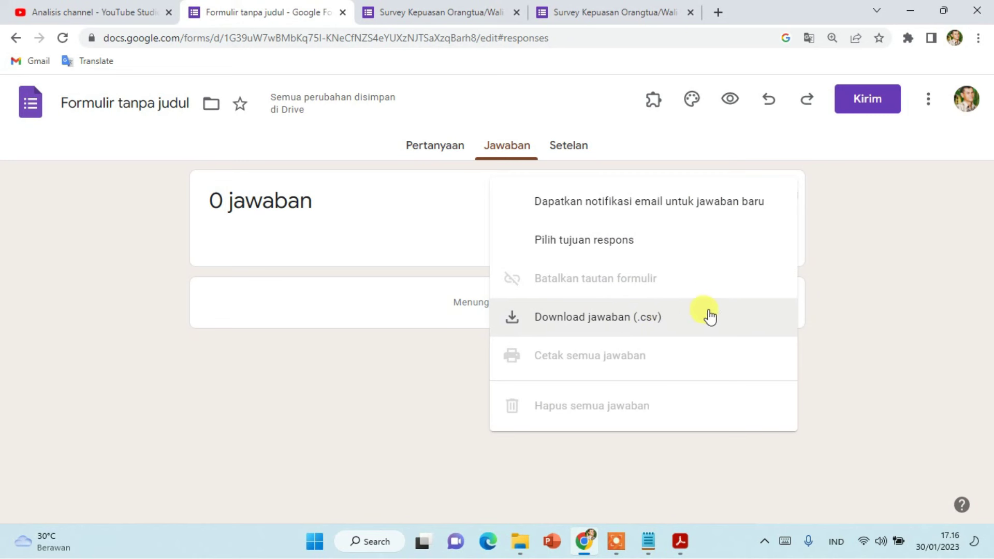
click(851, 317)
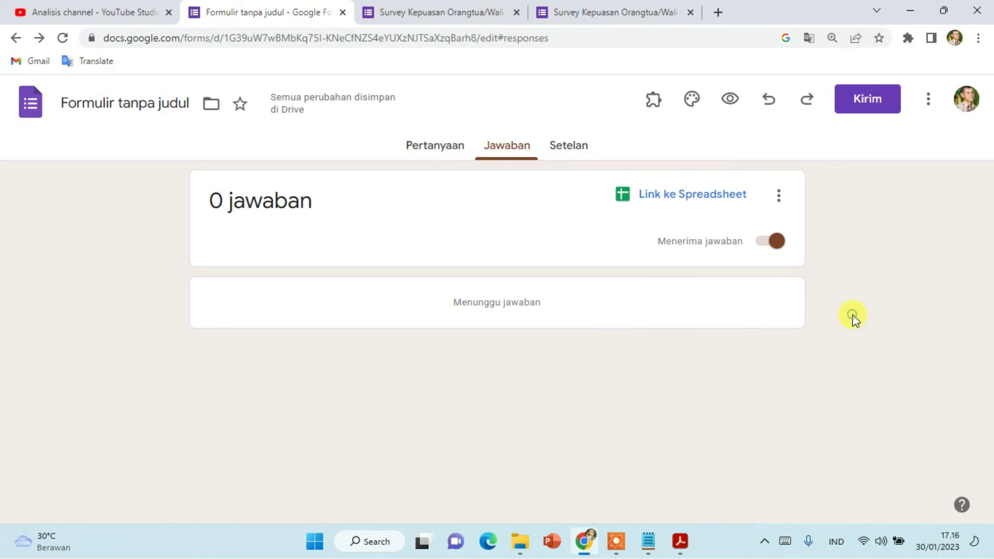
click(780, 198)
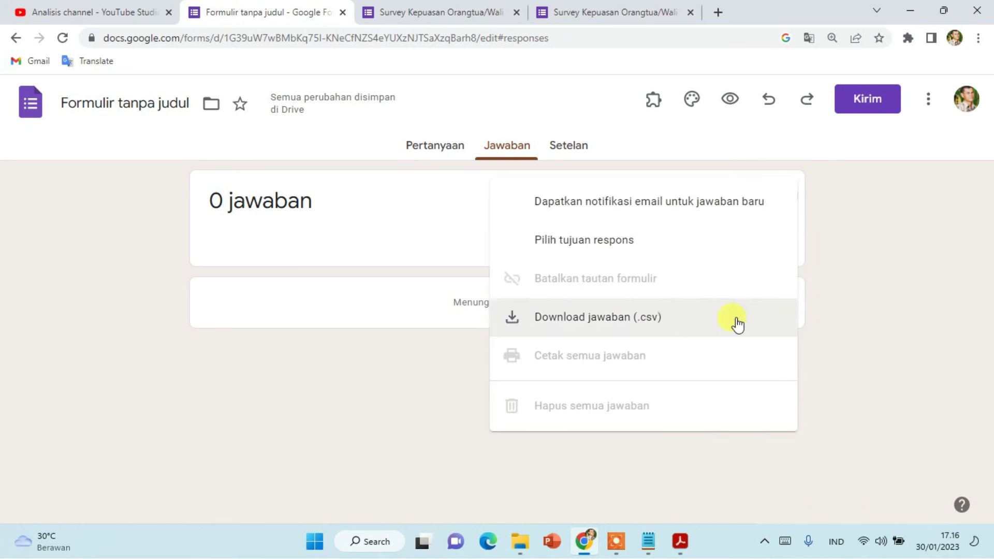
click(875, 319)
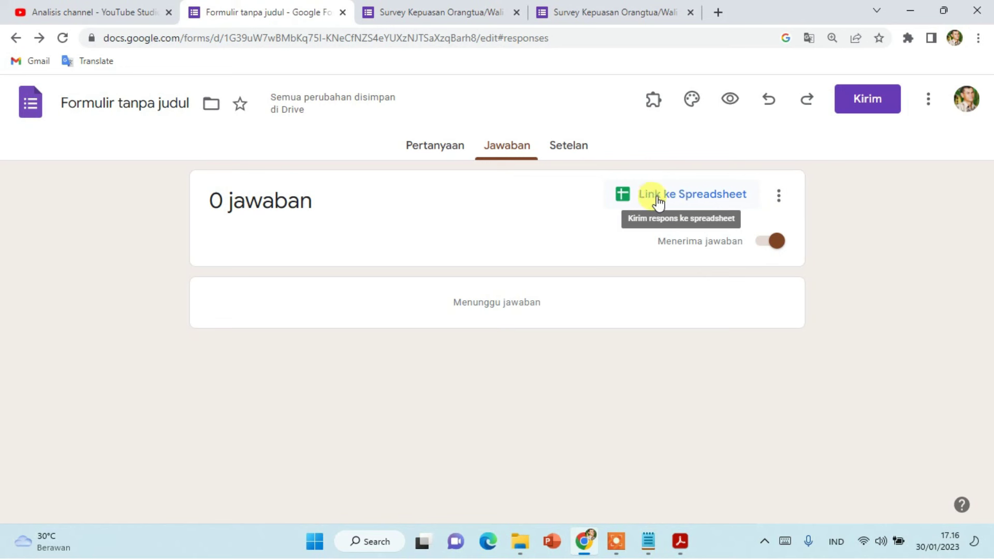
Link the responses to a new spreadsheet named Formulir tanpa judul (Jawaban) and return to the form
click(696, 199)
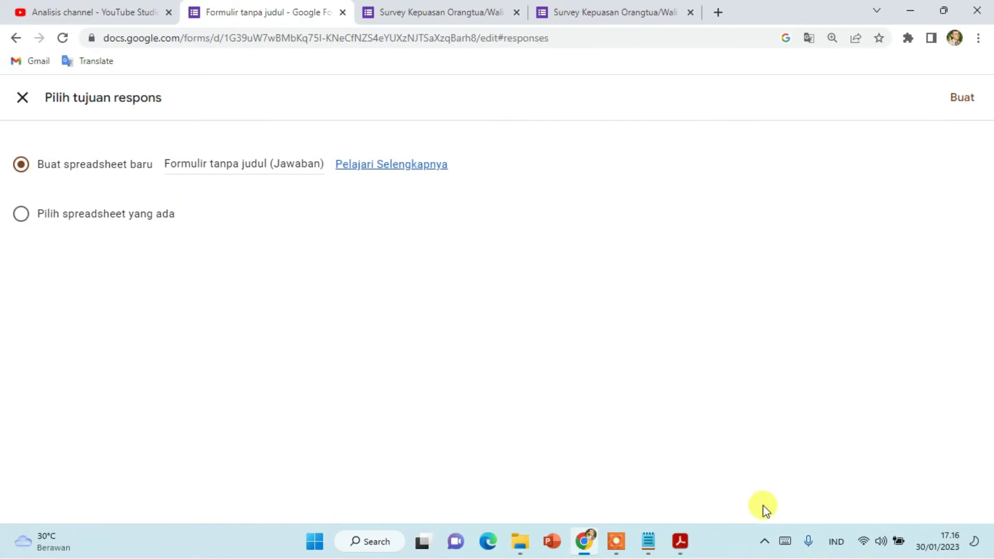
click(964, 99)
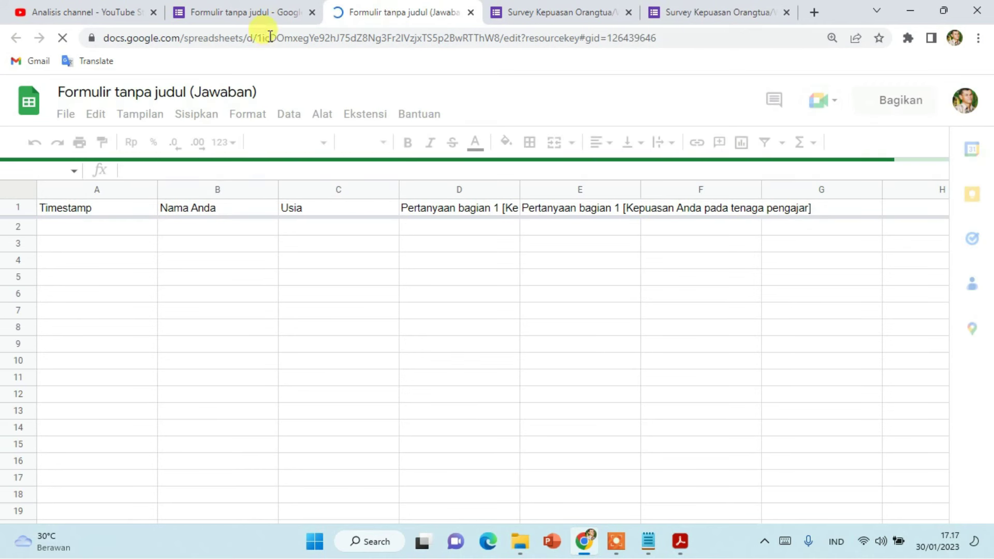
click(244, 11)
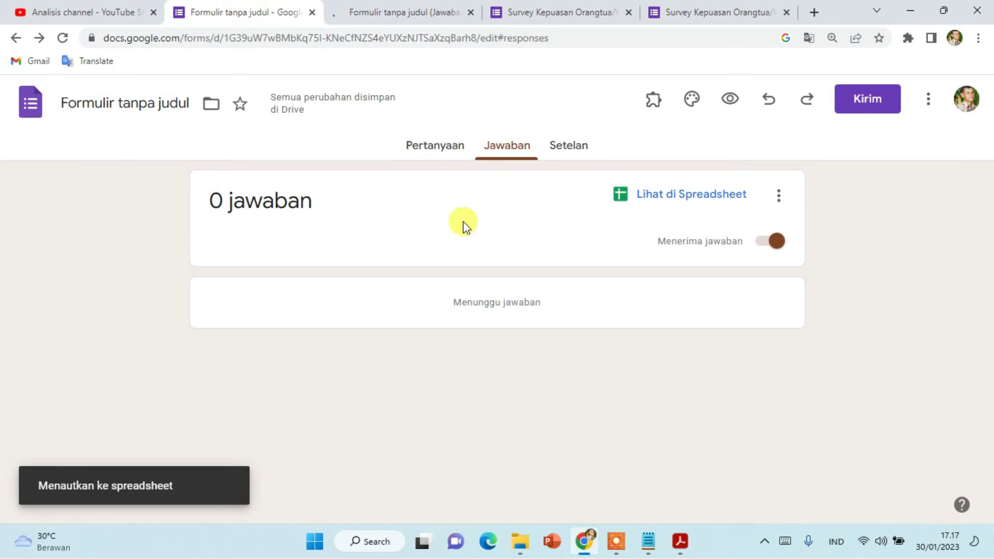
Go back to the form's questions and review the title, filling instructions and answer alternatives in section 1
click(446, 147)
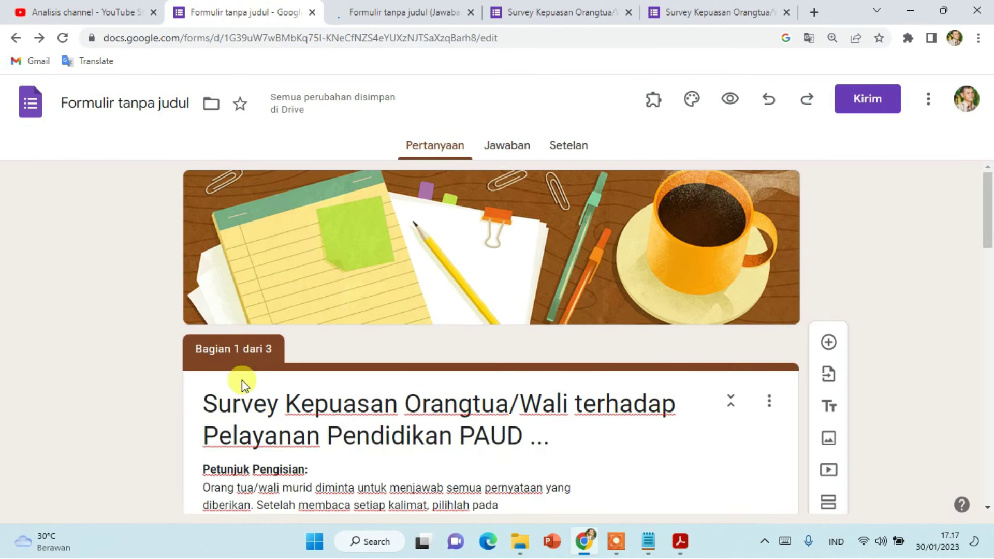
scroll(259, 396, down, 3)
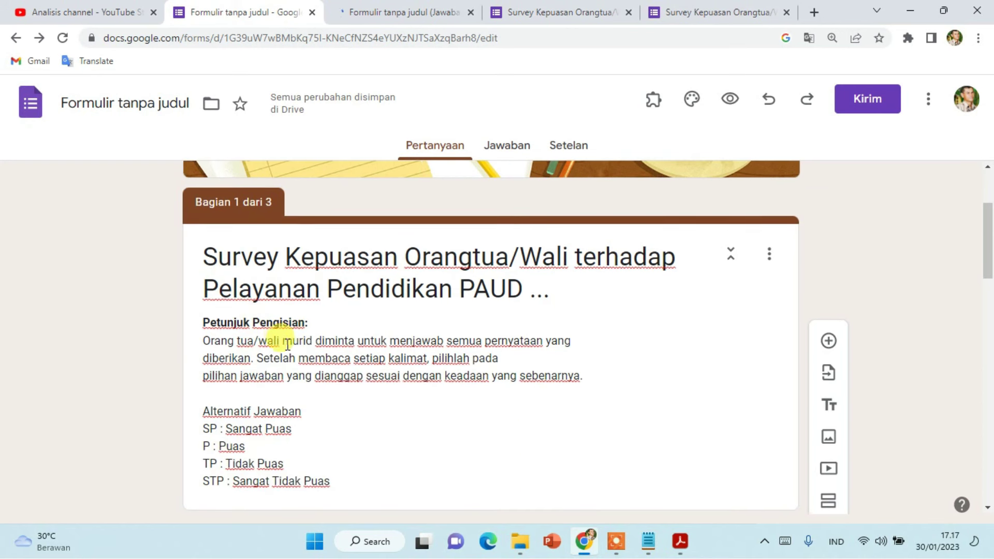
scroll(290, 331, down, 3)
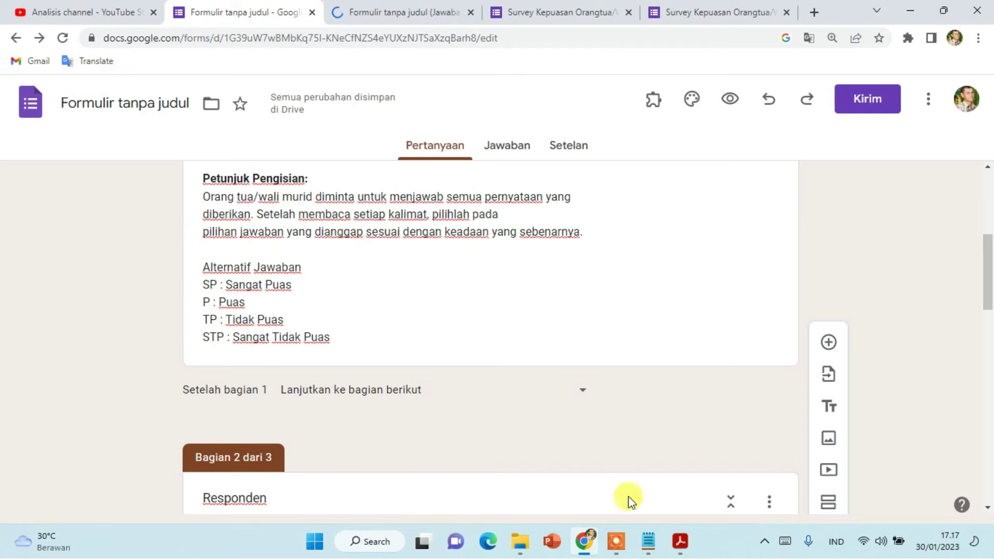